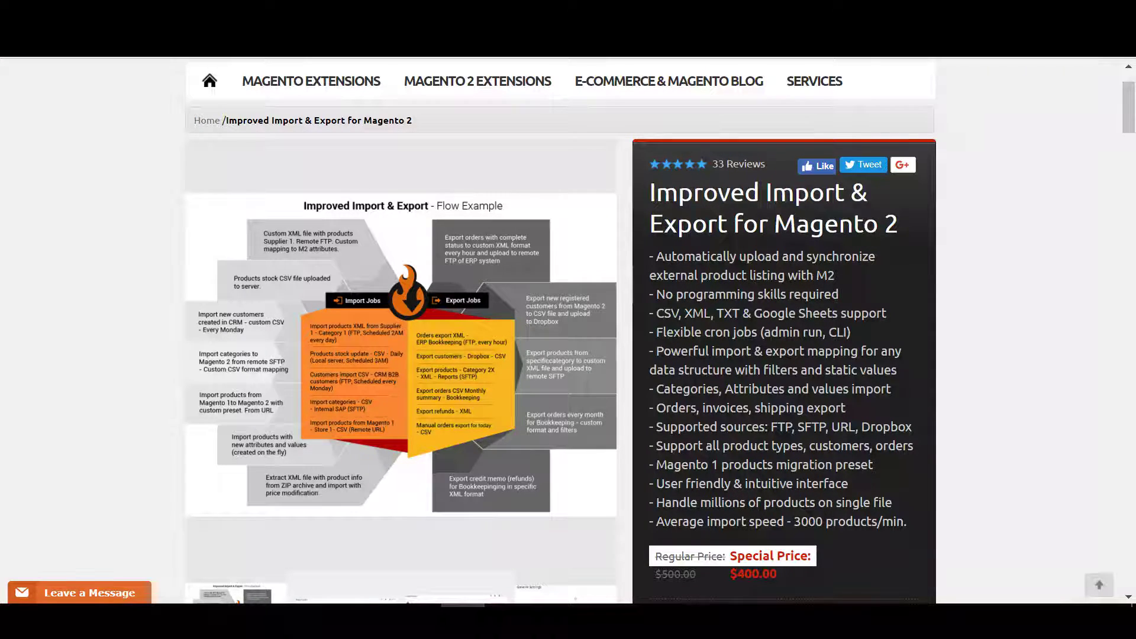
Step: Check which file formats the IIE import list spreadsheet can be downloaded in, without exporting it
{"action": "left_click", "coordinate": [474, 319]}
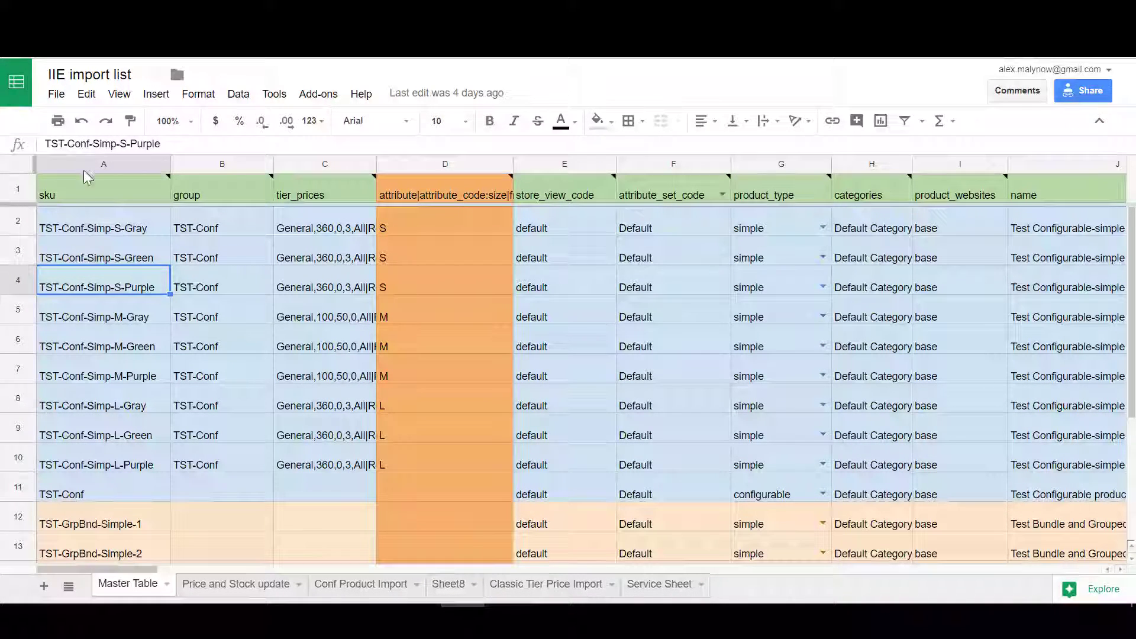
{"action": "left_click", "coordinate": [53, 94]}
{"action": "mouse_move", "coordinate": [127, 351]}
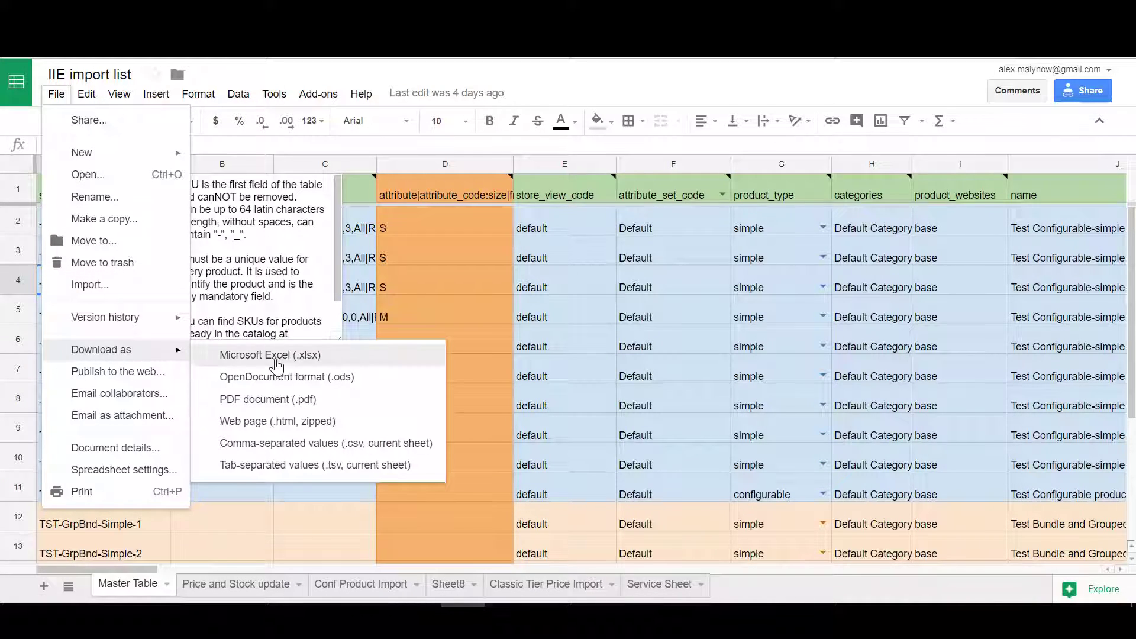
{"action": "left_click", "coordinate": [467, 274]}
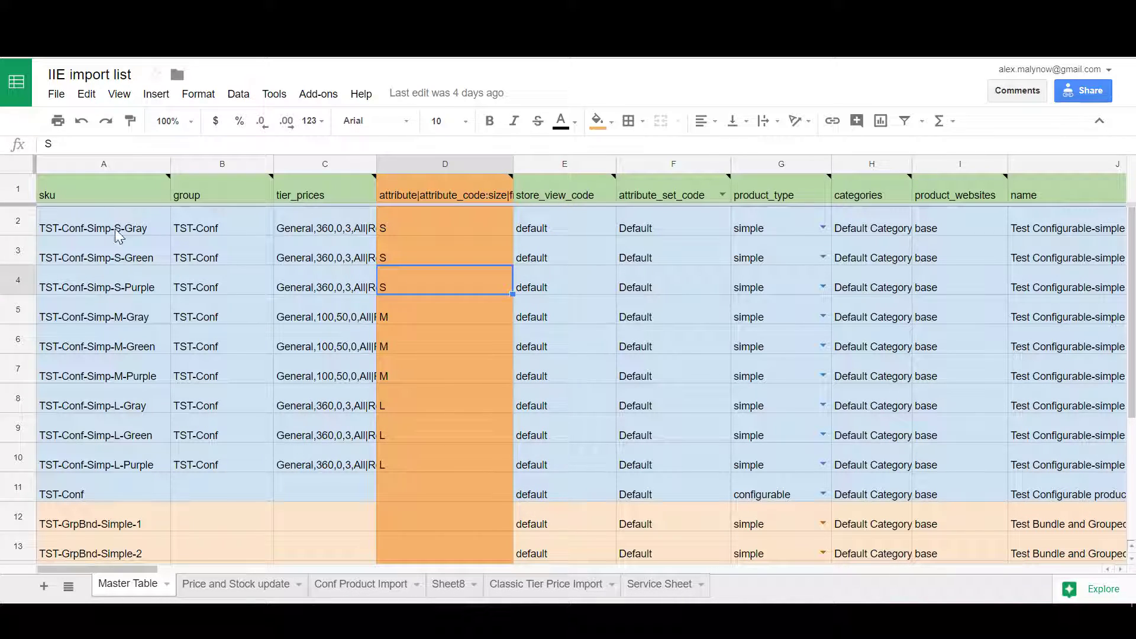
Step: Examine the note on the group header and the editing commands available for the group column
{"action": "mouse_move", "coordinate": [233, 181]}
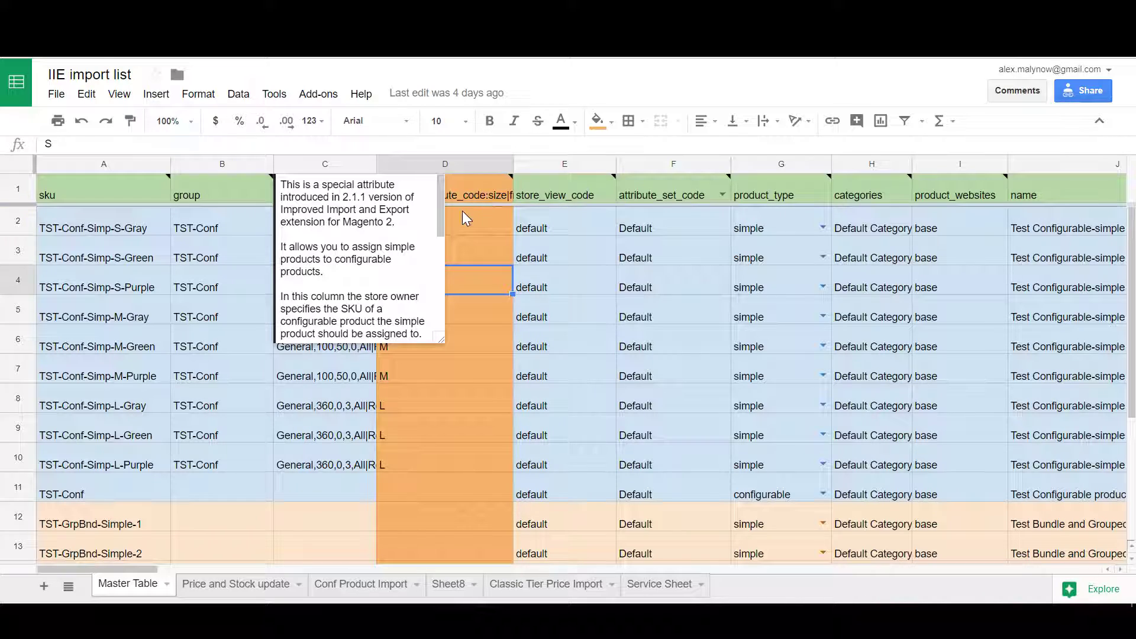
{"action": "left_click", "coordinate": [485, 259]}
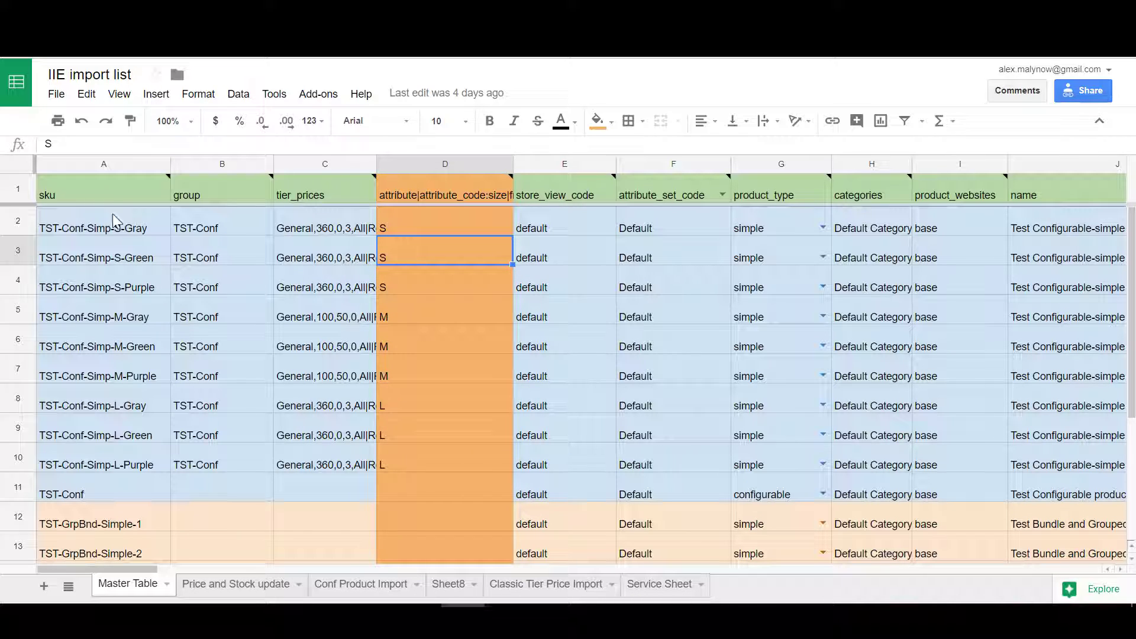
{"action": "left_click", "coordinate": [18, 189]}
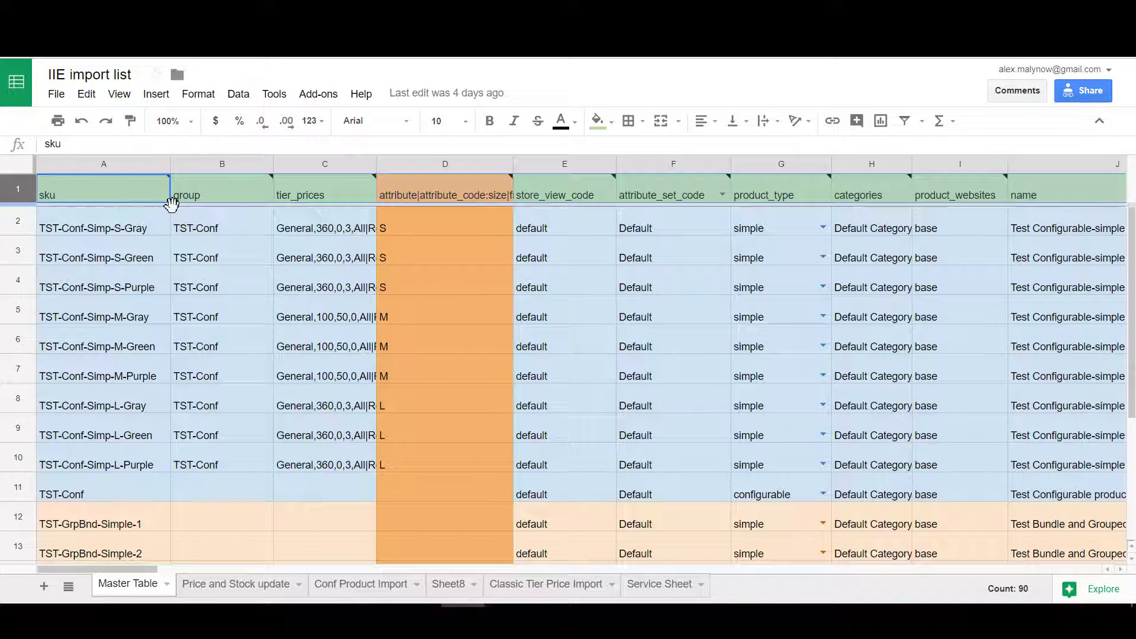
{"action": "left_click", "coordinate": [200, 161]}
{"action": "right_click", "coordinate": [200, 161]}
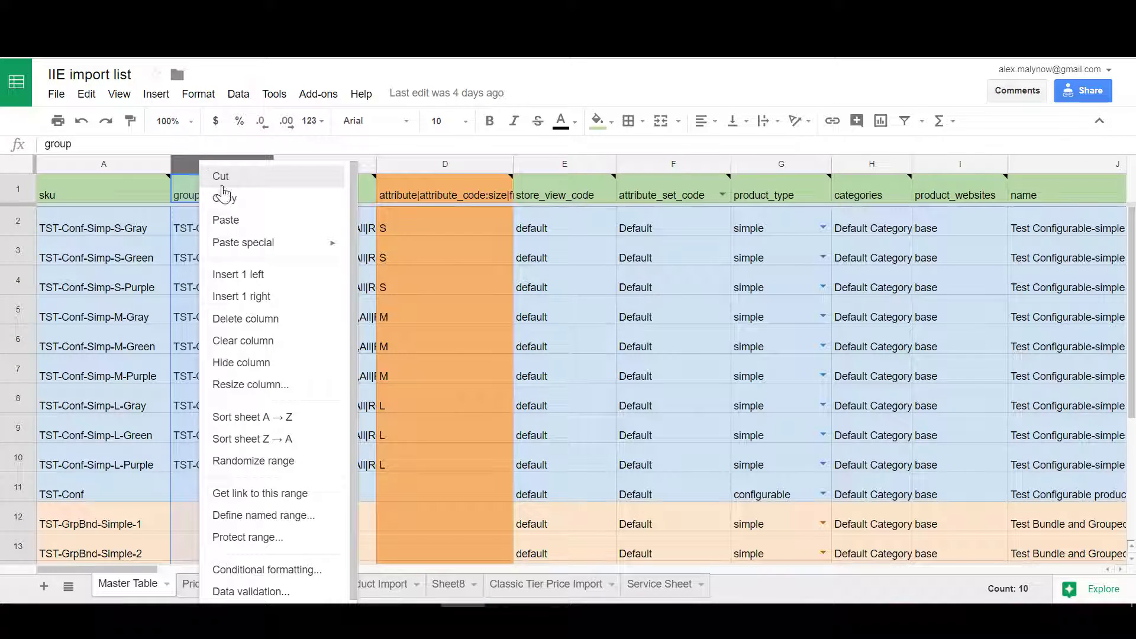
{"action": "left_click", "coordinate": [481, 304]}
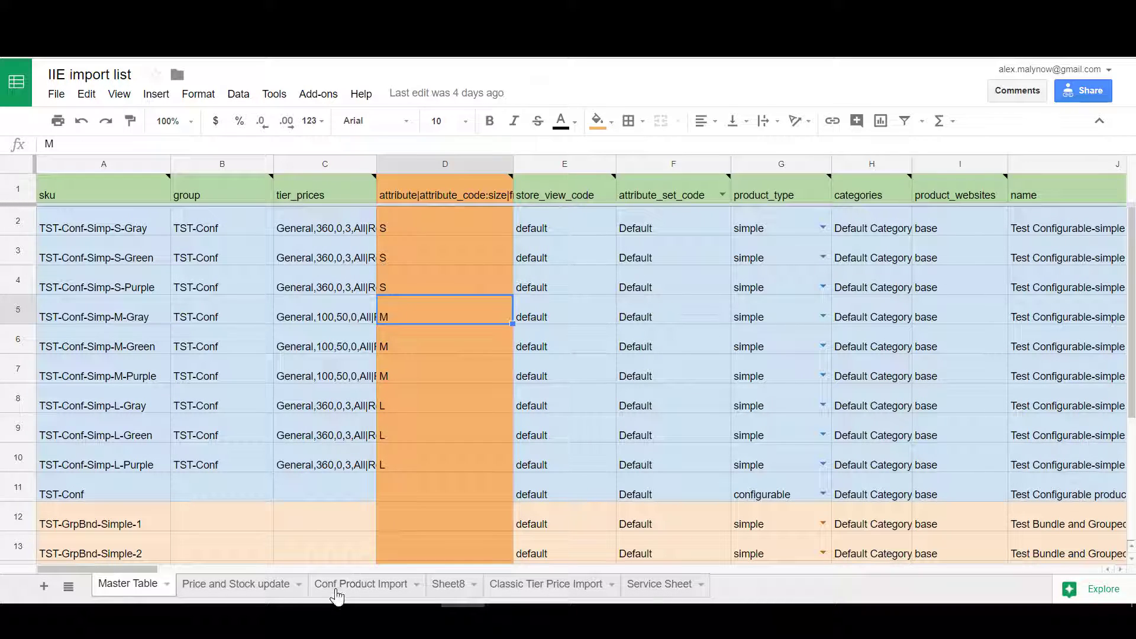
Step: View the Conf Product Import sheet and return to the Master Table sheet
{"action": "left_click", "coordinate": [373, 587]}
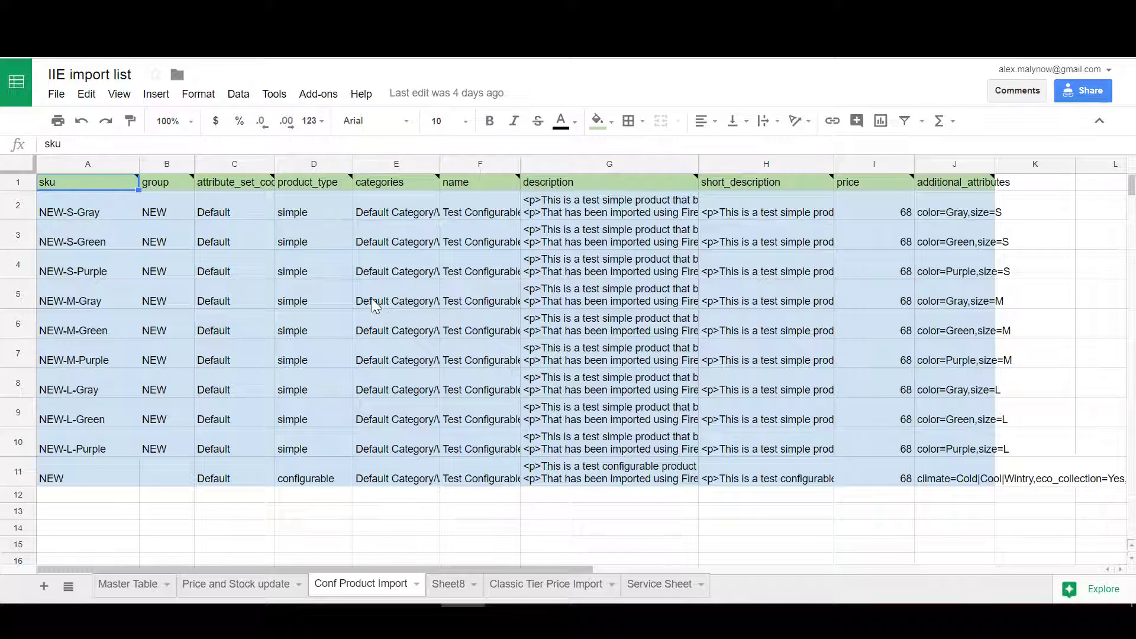
{"action": "key", "text": "ctrl+shift+Page_Up"}
{"action": "key", "text": "ctrl+shift+Page_Up"}
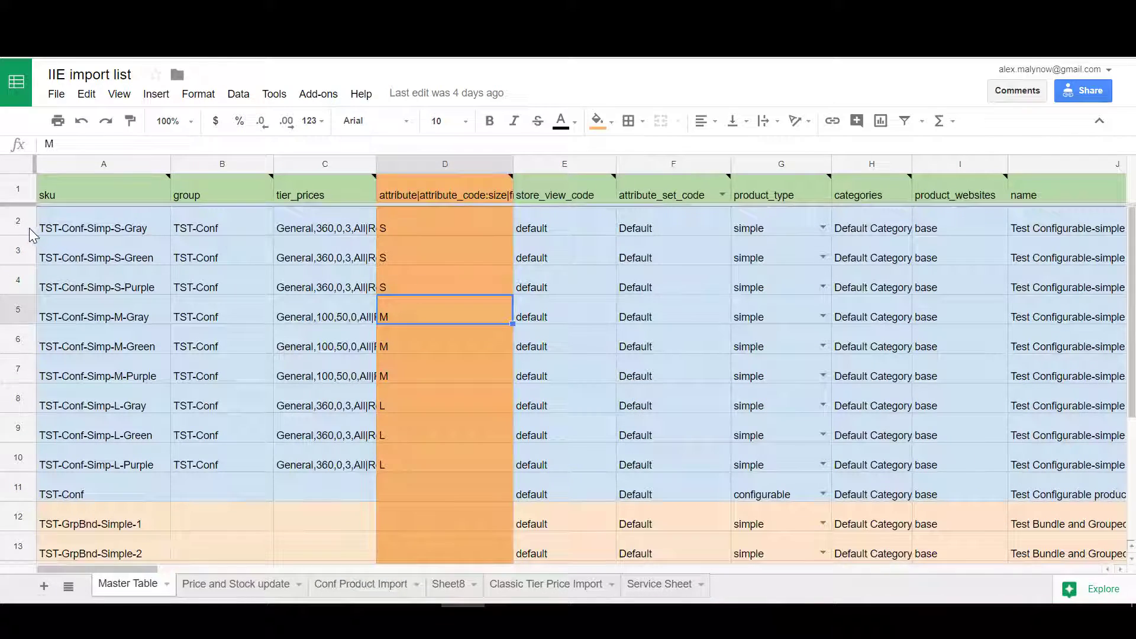
Step: Highlight product rows 2 to 13 in the Master Table and clear the selection
{"action": "left_click", "coordinate": [23, 224]}
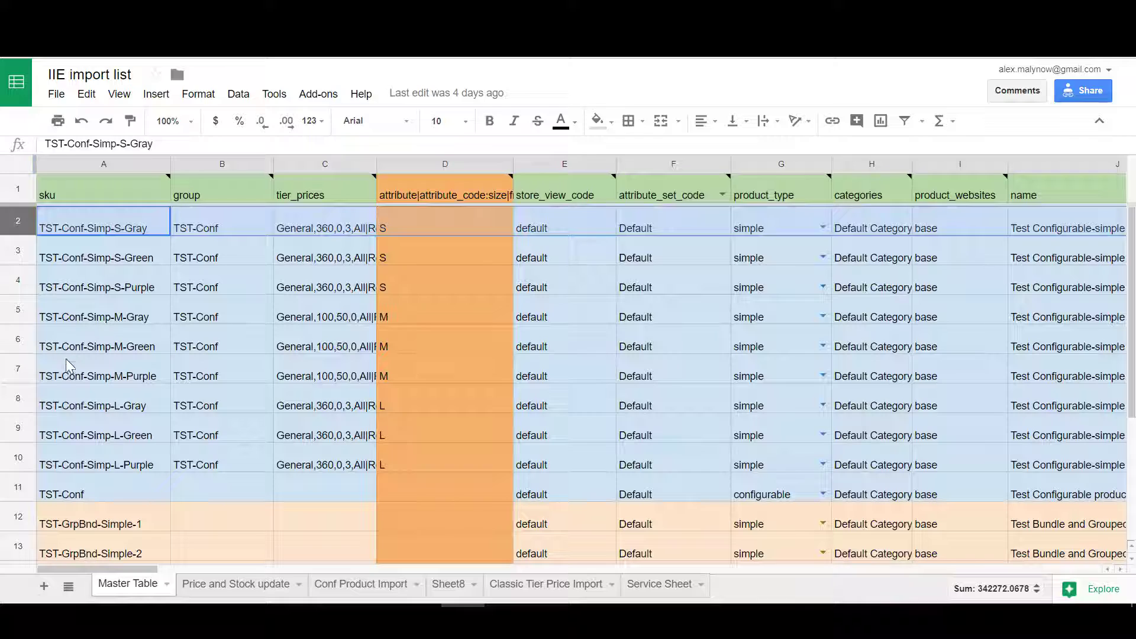
{"action": "left_click", "coordinate": [30, 538], "text": "shift"}
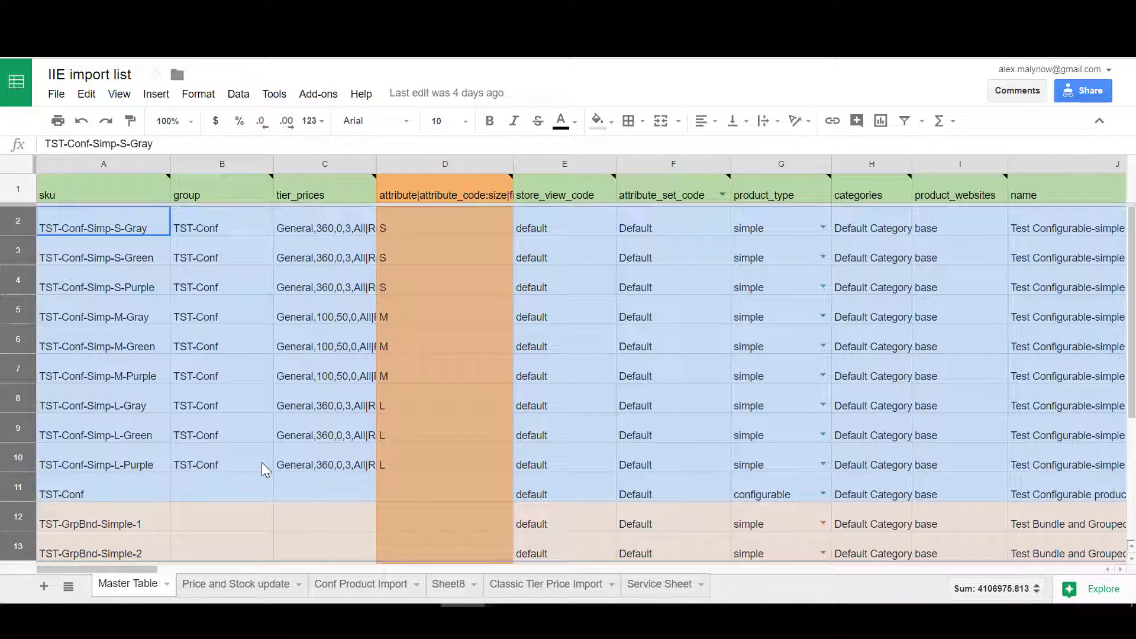
{"action": "left_click", "coordinate": [208, 333]}
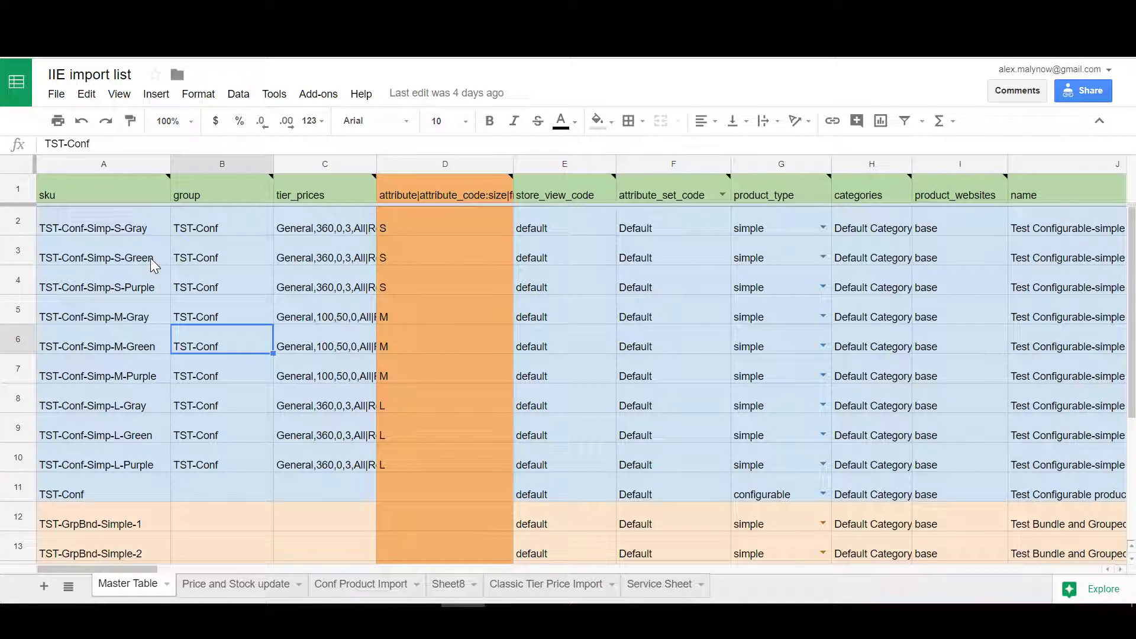
Step: Read the header notes for the sku and store_view_code columns, enlarging the sku note
{"action": "left_click", "coordinate": [89, 189]}
{"action": "left_click_drag", "start_coordinate": [339, 345], "coordinate": [434, 418]}
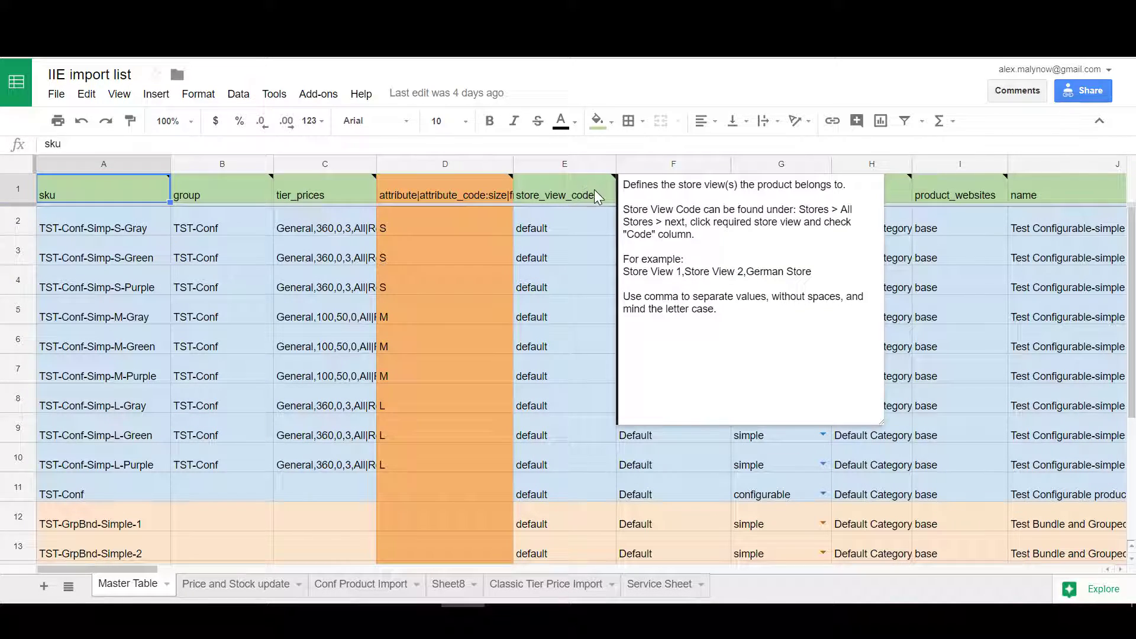
{"action": "left_click", "coordinate": [577, 190]}
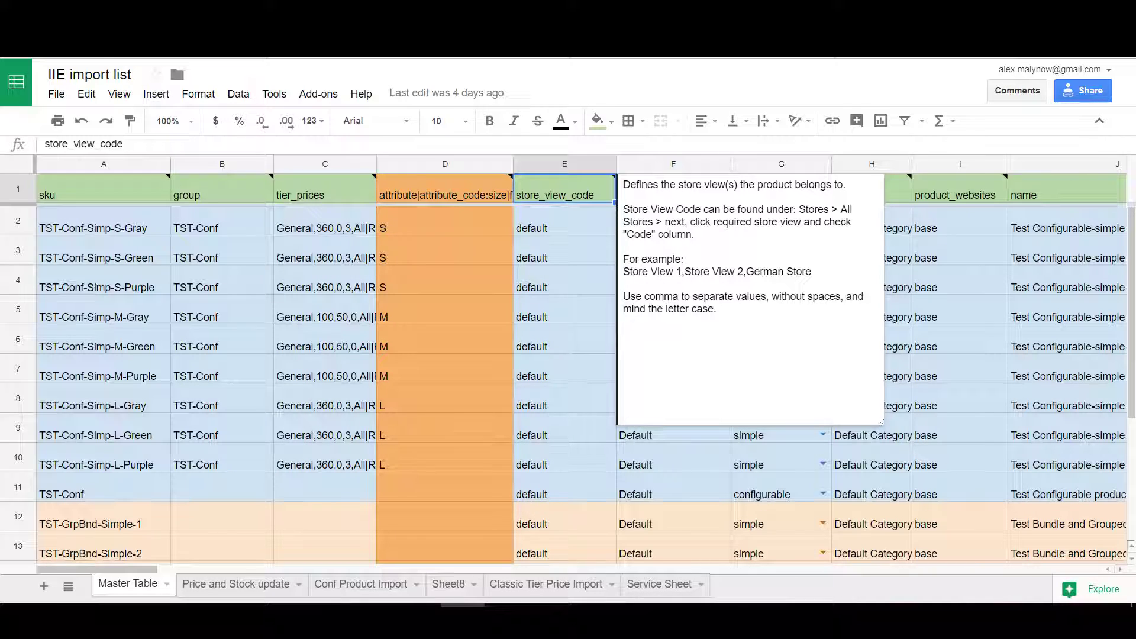
Step: Add a second store view to the first product's store_view_code so the cell reads default,storeview1
{"action": "double_click", "coordinate": [583, 231]}
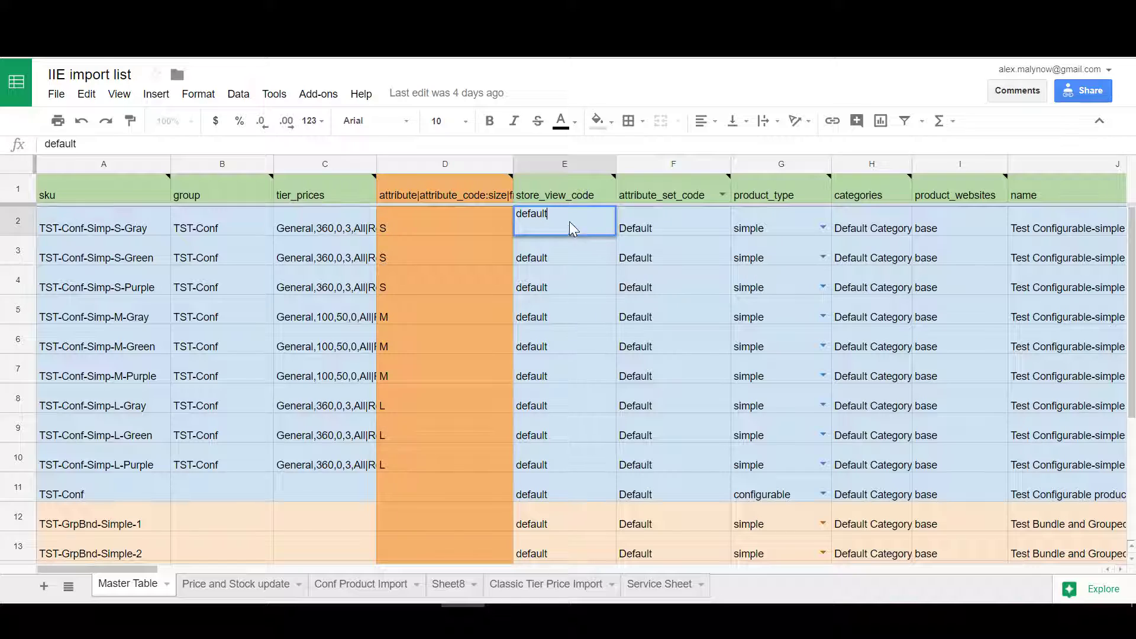
{"action": "type", "text": ",storeview1"}
{"action": "left_click", "coordinate": [591, 260]}
{"action": "left_click", "coordinate": [584, 232]}
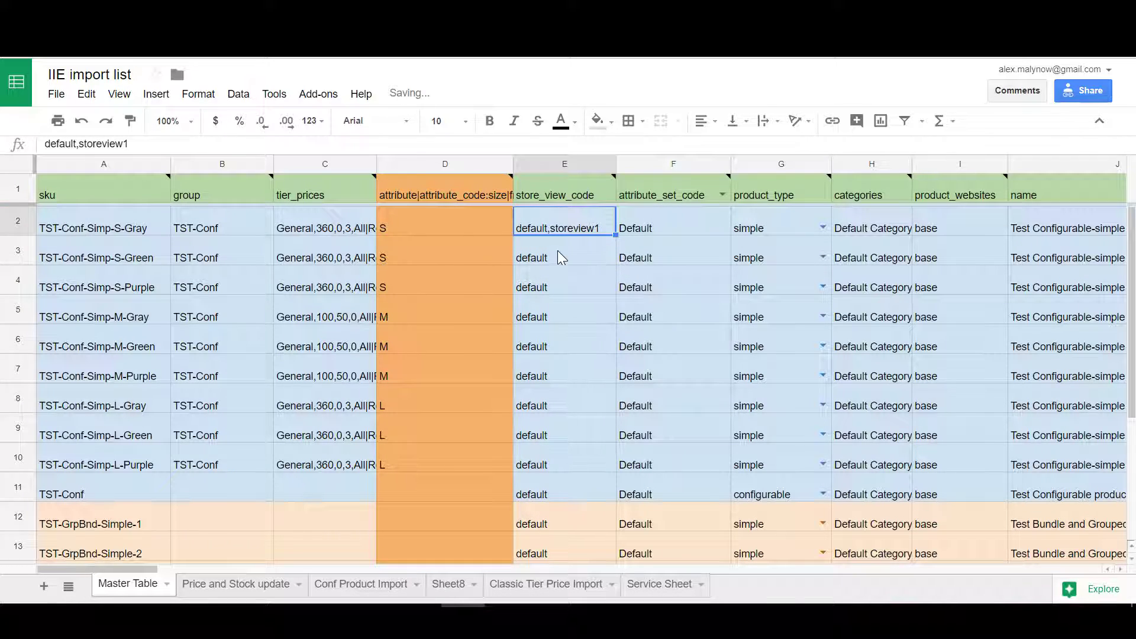
Step: Restore the first product's store_view_code to default by copying the value from the row below
{"action": "mouse_move", "coordinate": [578, 204]}
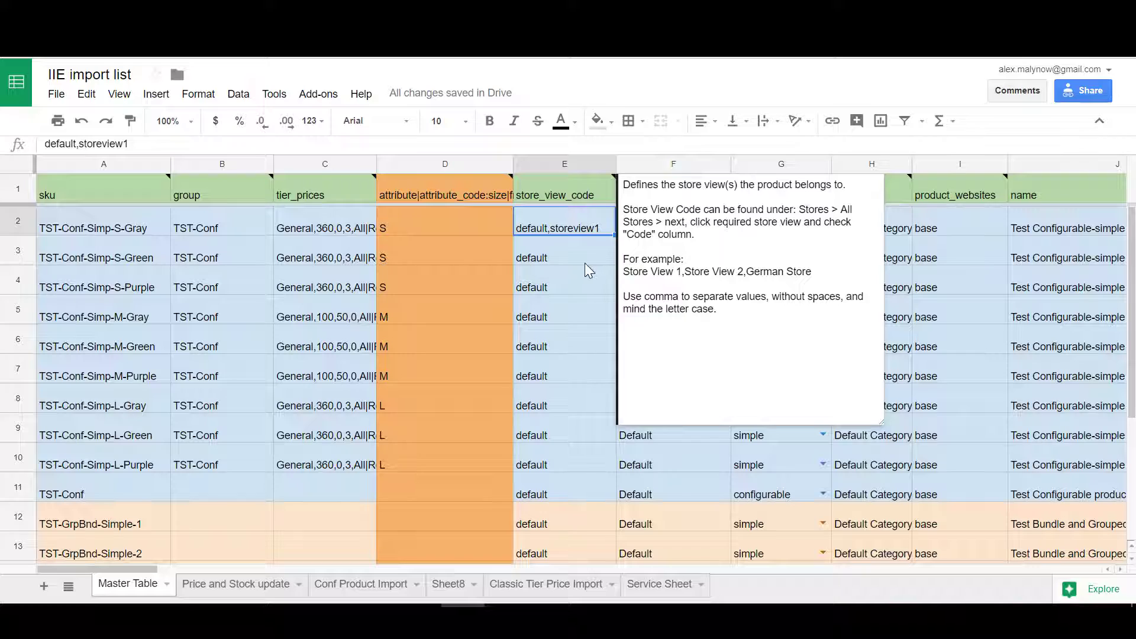
{"action": "left_click", "coordinate": [585, 244]}
{"action": "key", "text": "ctrl+c"}
{"action": "key", "text": "Up"}
{"action": "key", "text": "ctrl+v"}
{"action": "left_click", "coordinate": [675, 252]}
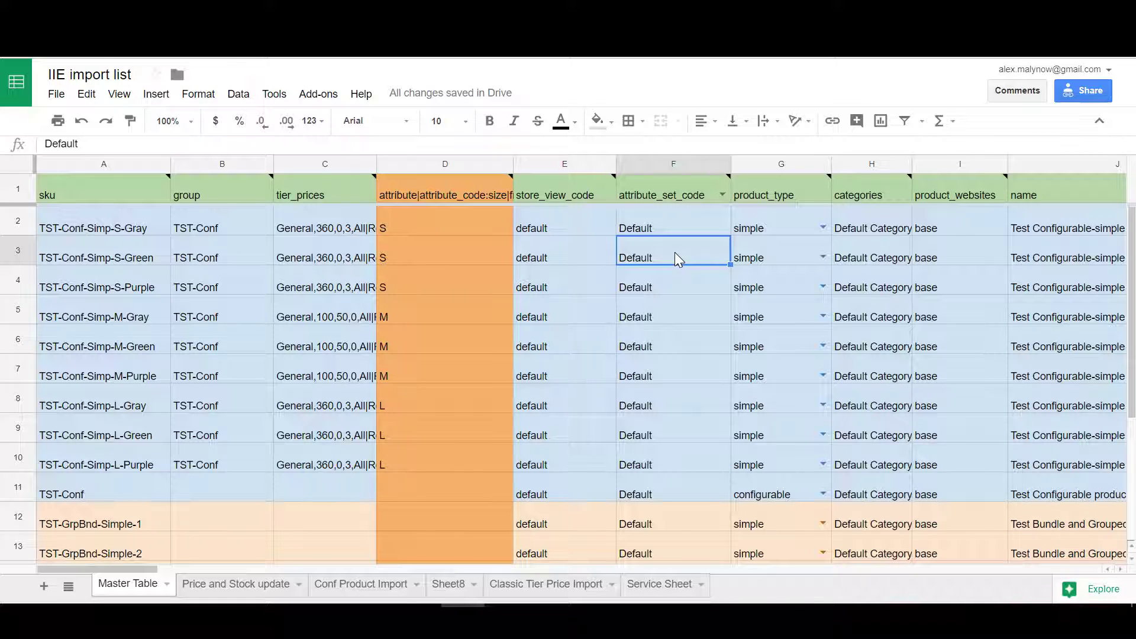
Step: Examine the required date format in the special_price_from_date header note, highlighting the format line
{"action": "left_click_drag", "start_coordinate": [140, 570], "coordinate": [274, 574]}
{"action": "left_click", "coordinate": [736, 224]}
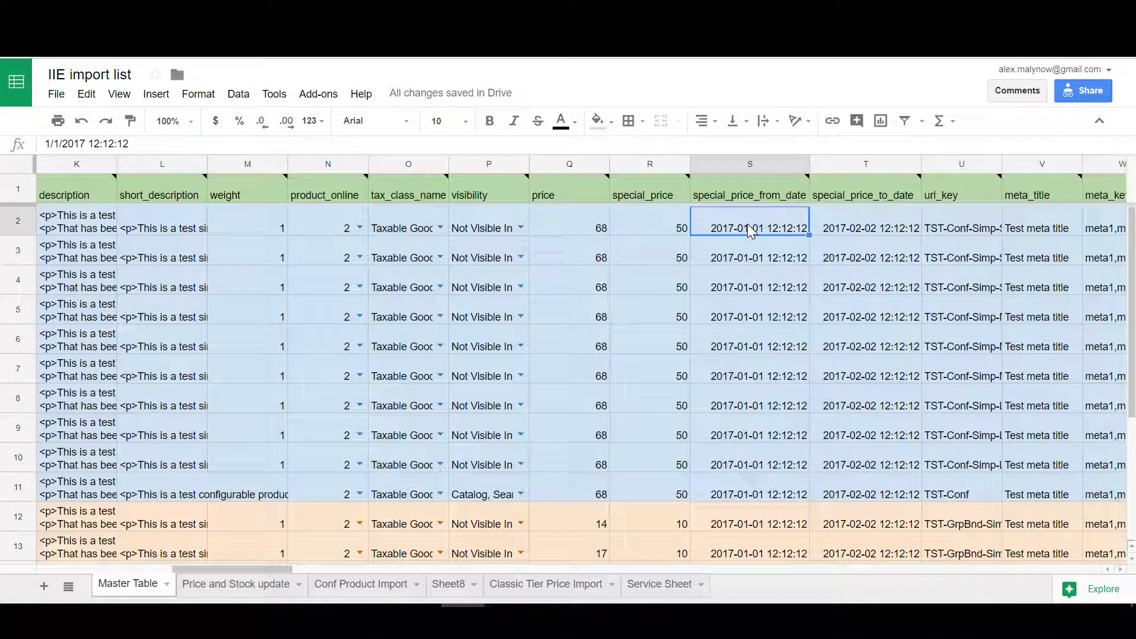
{"action": "left_click", "coordinate": [749, 193]}
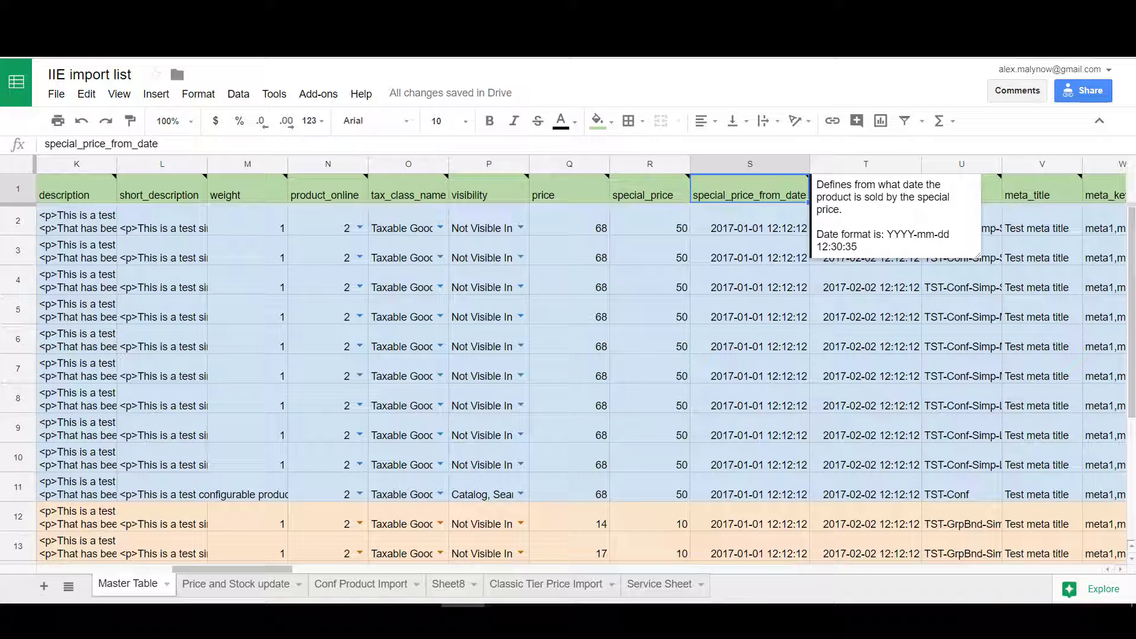
{"action": "double_click", "coordinate": [827, 235]}
{"action": "triple_click", "coordinate": [827, 234]}
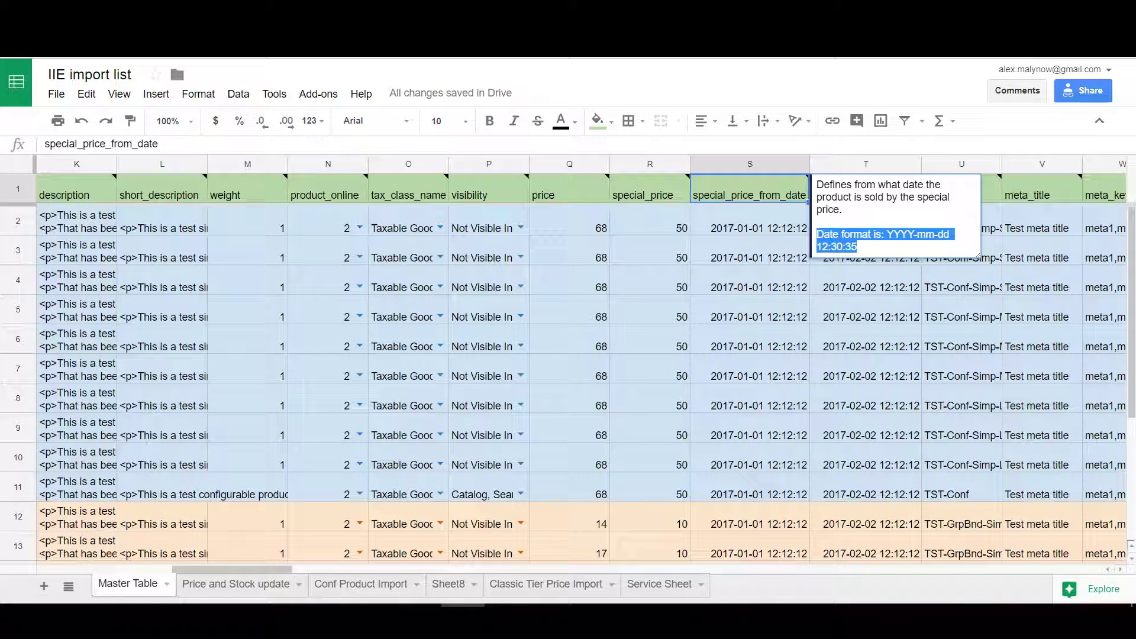
{"action": "left_click", "coordinate": [747, 266]}
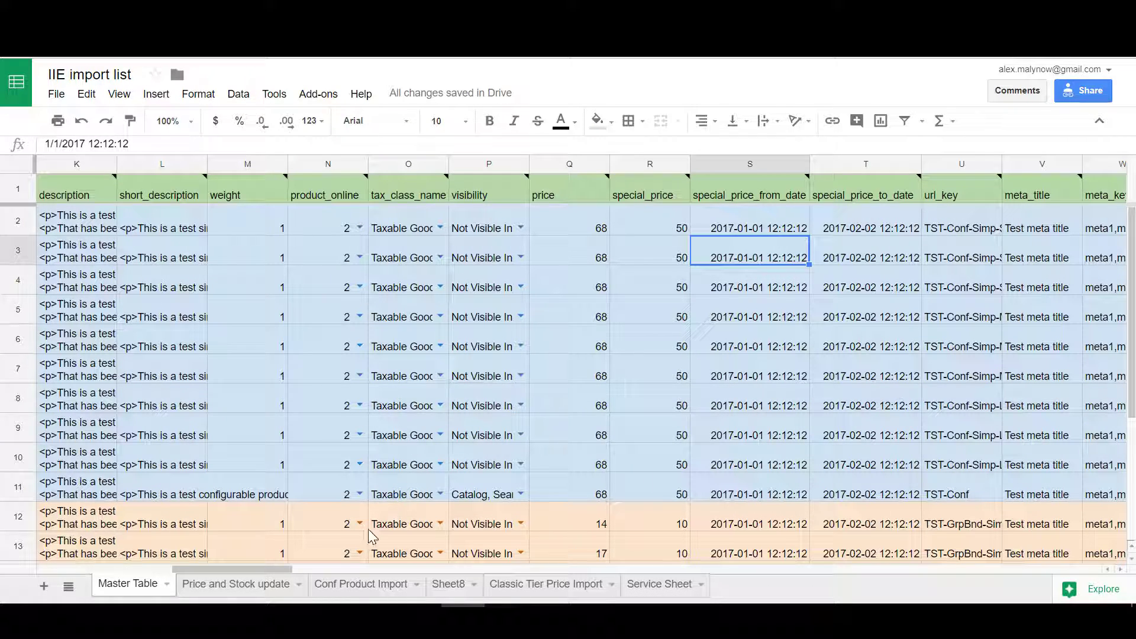
Step: Read the full configurable_variations header note near the table's end and return to the first columns
{"action": "left_click_drag", "start_coordinate": [211, 569], "coordinate": [1042, 560]}
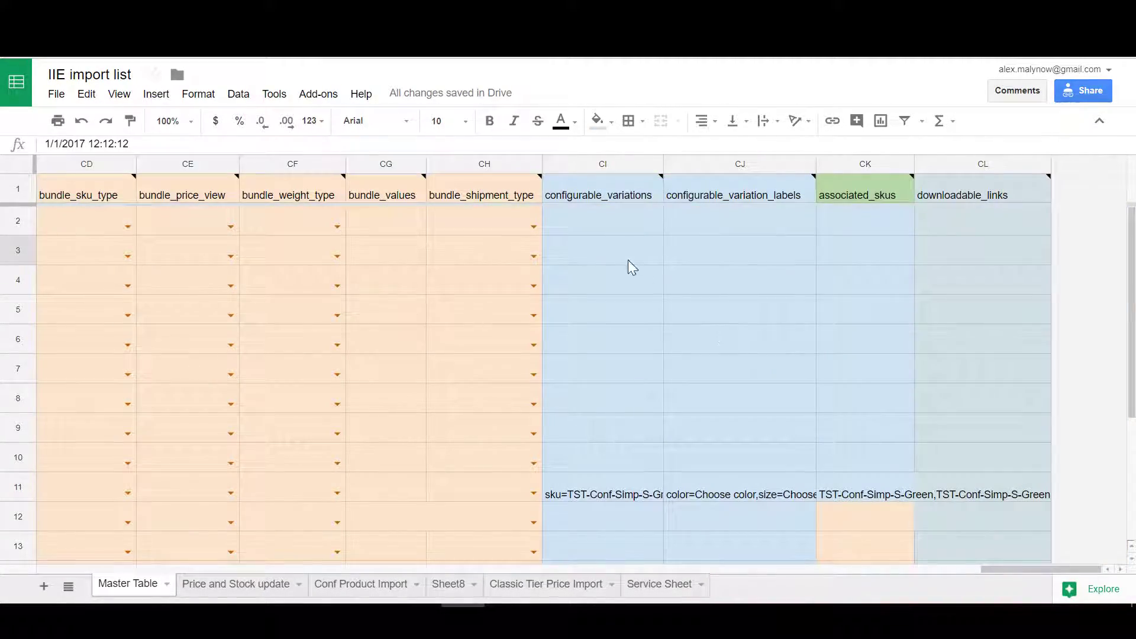
{"action": "left_click", "coordinate": [618, 196]}
{"action": "left_click_drag", "start_coordinate": [829, 339], "coordinate": [1021, 512]}
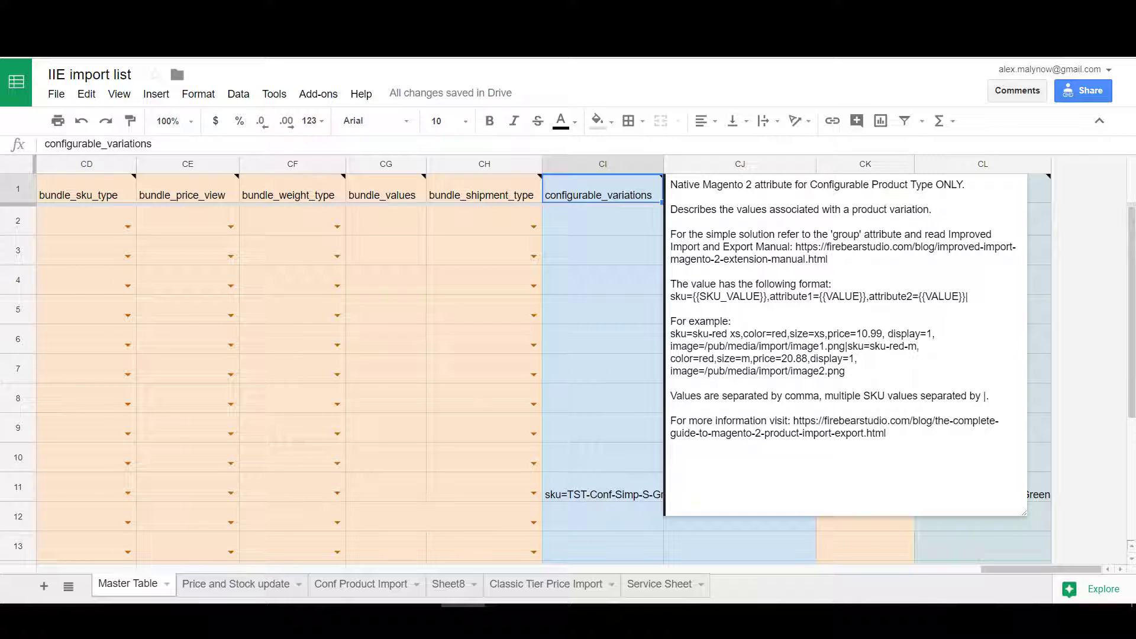
{"action": "left_click", "coordinate": [386, 249]}
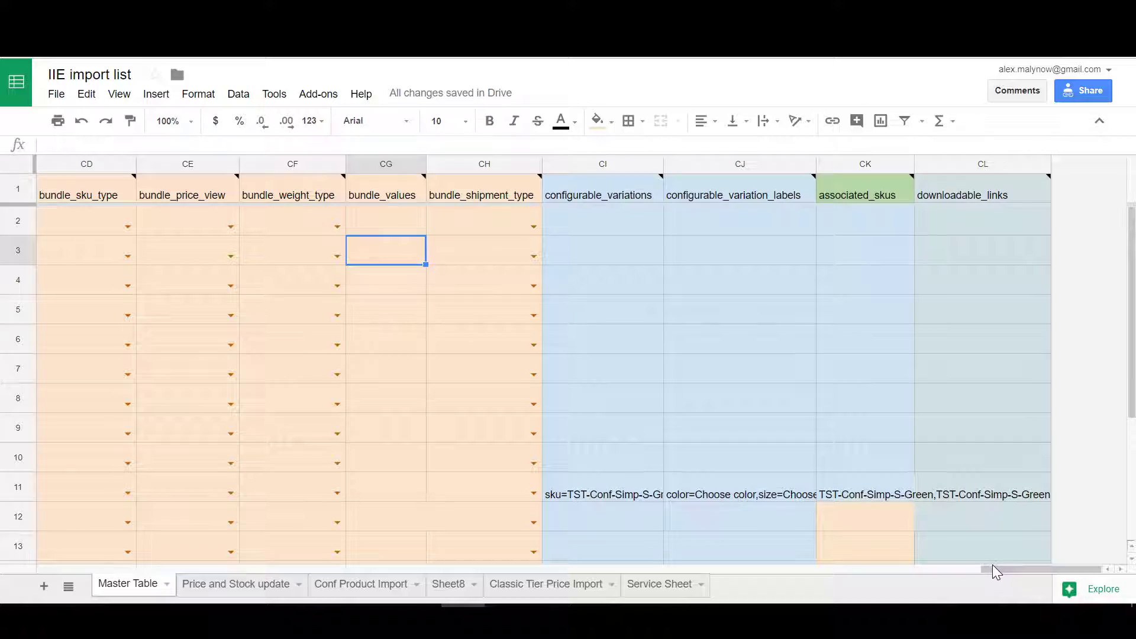
{"action": "left_click_drag", "start_coordinate": [994, 569], "coordinate": [19, 554]}
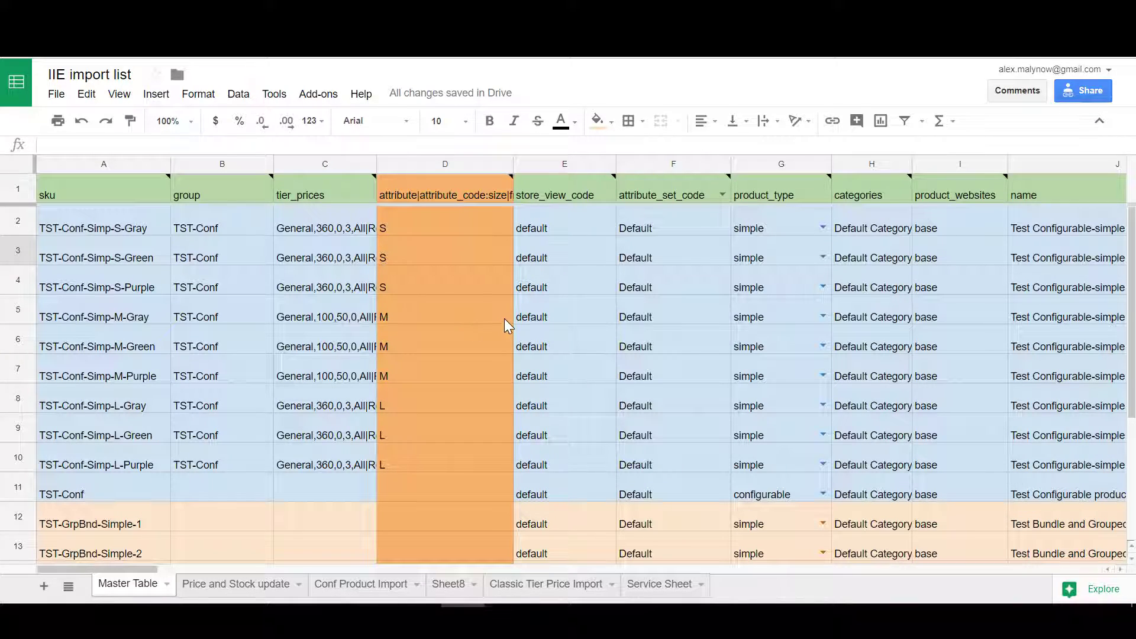
Step: Try to enter default as the product_type of the first product, TST-Conf-Simp-S-Gray
{"action": "left_click", "coordinate": [775, 226]}
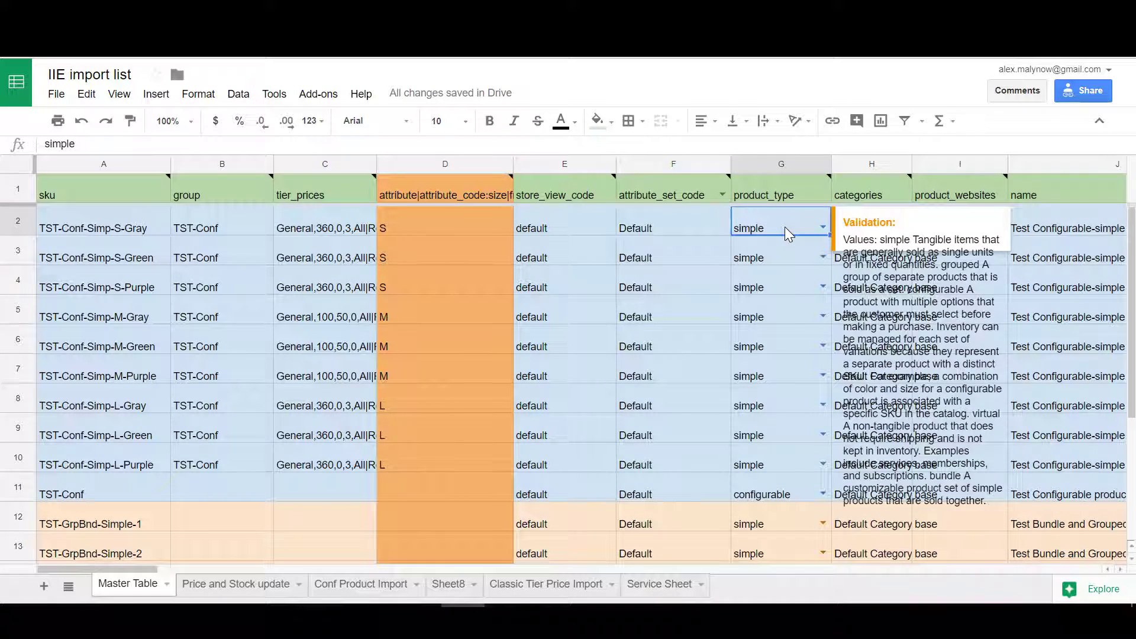
{"action": "type", "text": "defau"}
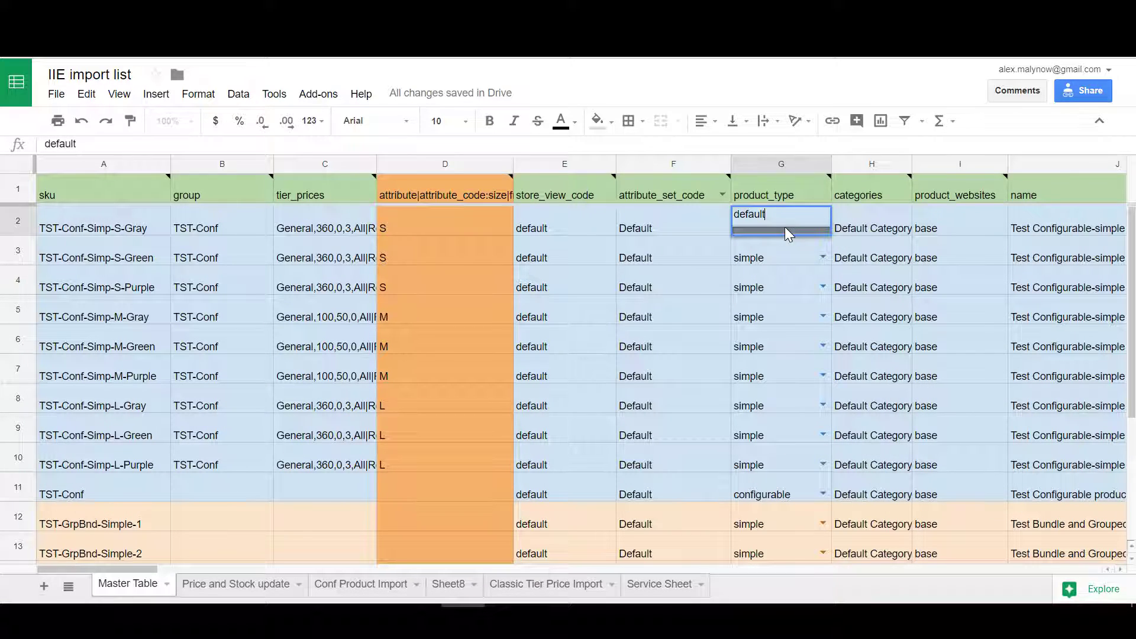
{"action": "type", "text": "lt"}
{"action": "key", "text": "Return"}
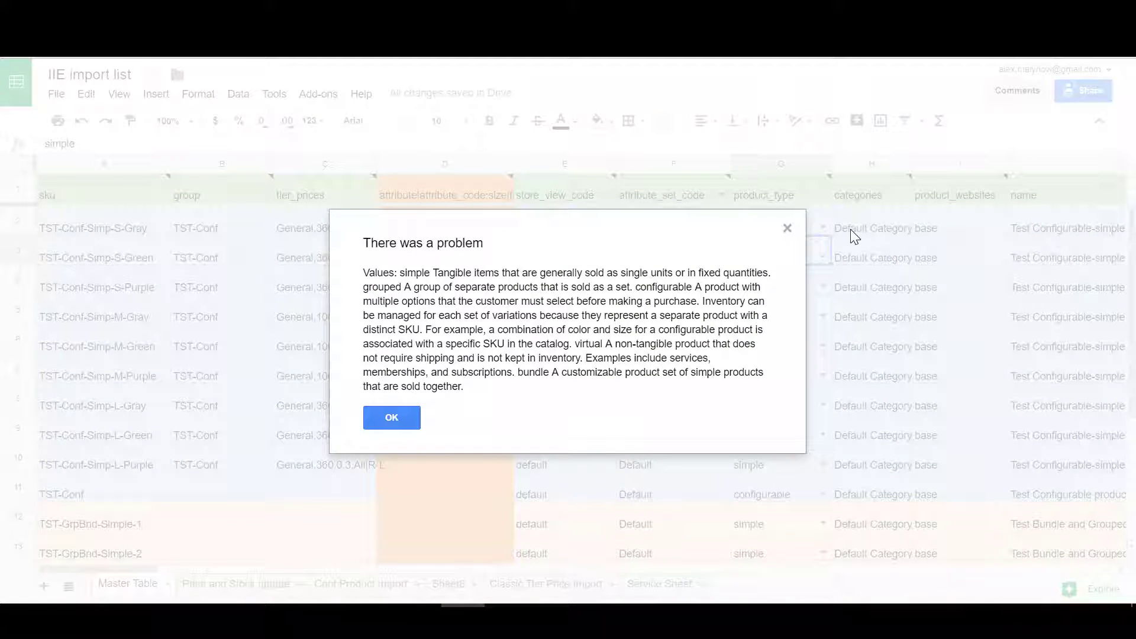
{"action": "left_click", "coordinate": [787, 228]}
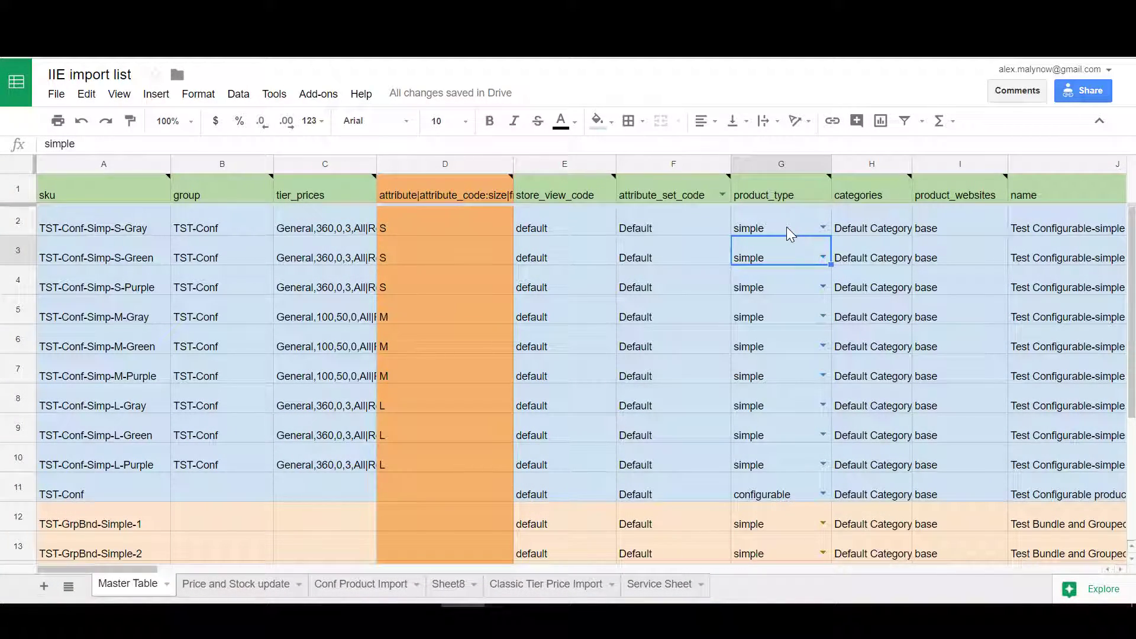
Step: Switch the first product's product_type to configurable and back to simple using the allowed values
{"action": "left_click", "coordinate": [822, 226]}
{"action": "left_click", "coordinate": [795, 268]}
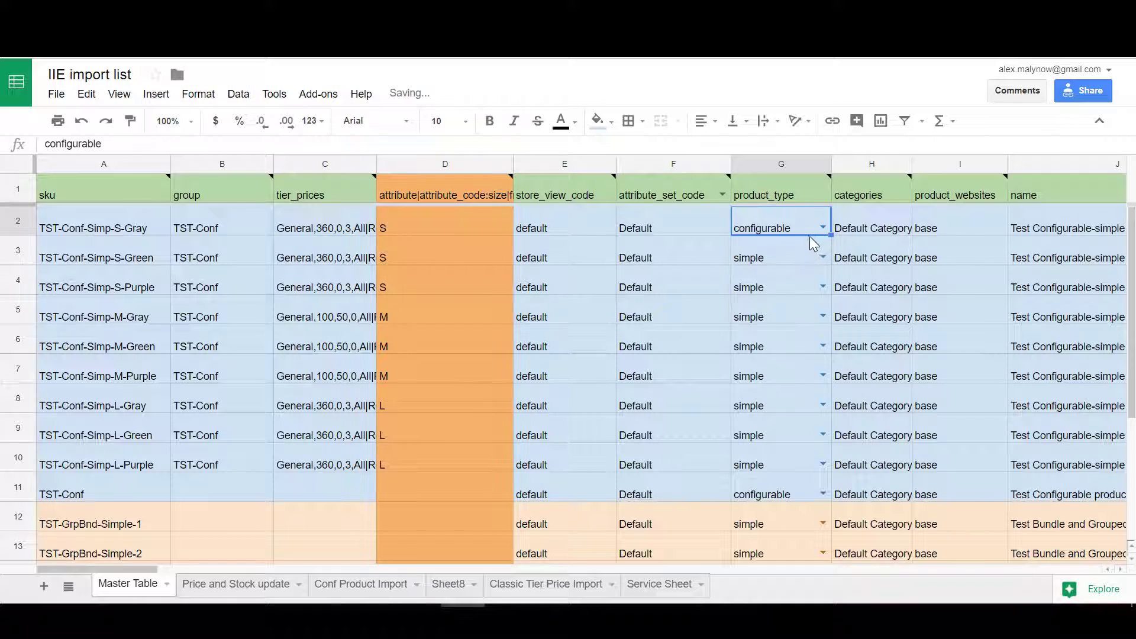
{"action": "left_click", "coordinate": [821, 228]}
{"action": "left_click", "coordinate": [804, 267]}
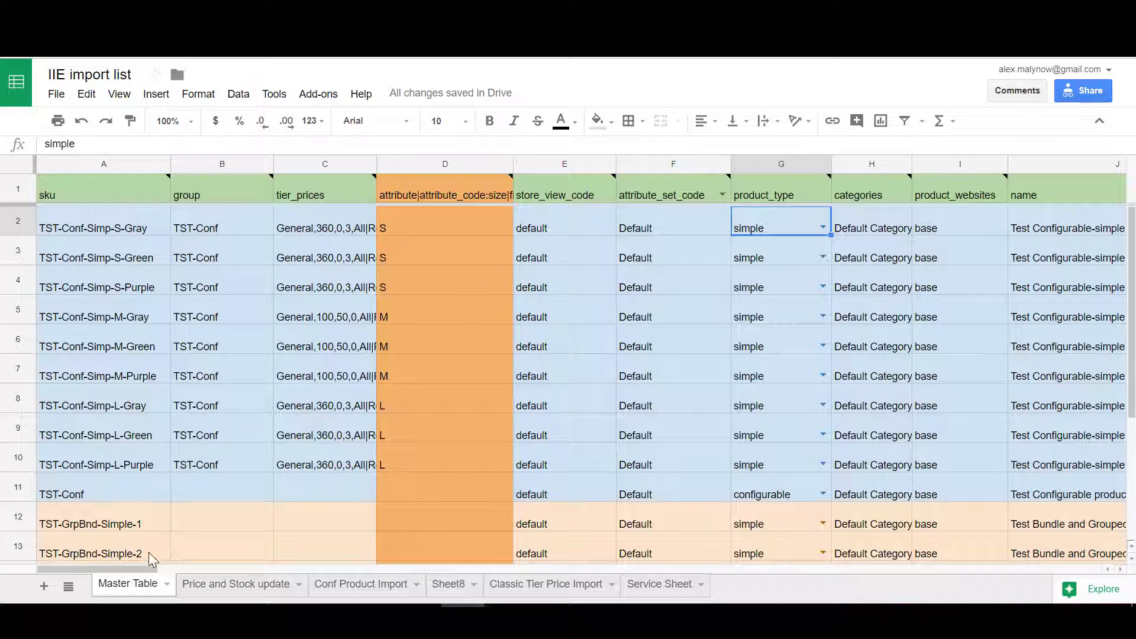
Step: Look over the product attribute columns from name to the custom design dates
{"action": "left_click_drag", "start_coordinate": [150, 570], "coordinate": [248, 570]}
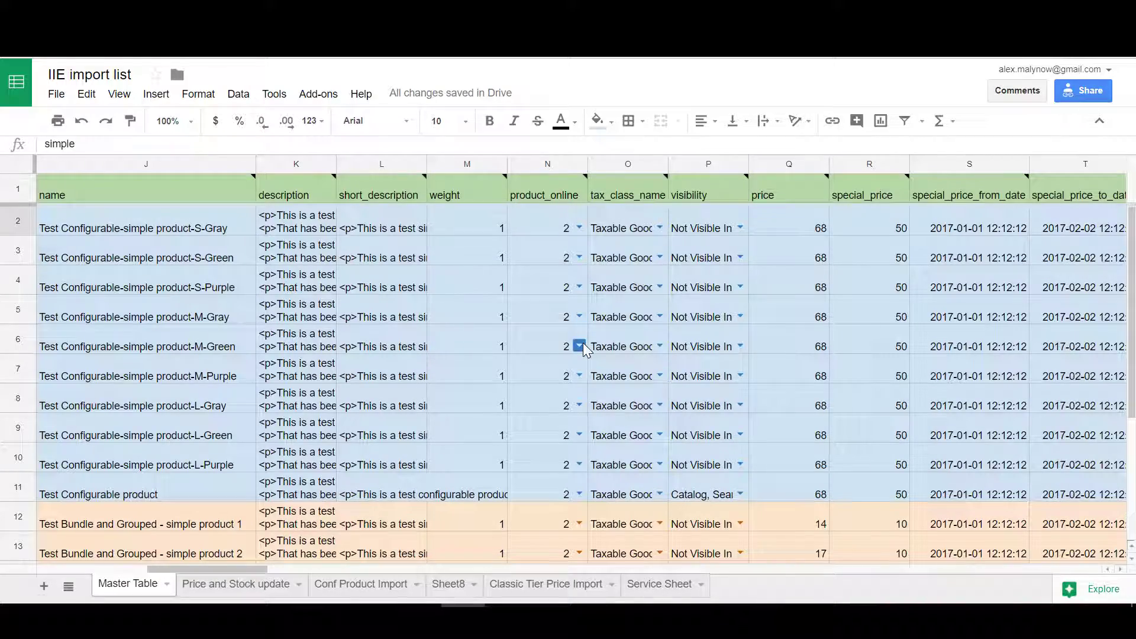
{"action": "left_click_drag", "start_coordinate": [253, 569], "coordinate": [524, 577]}
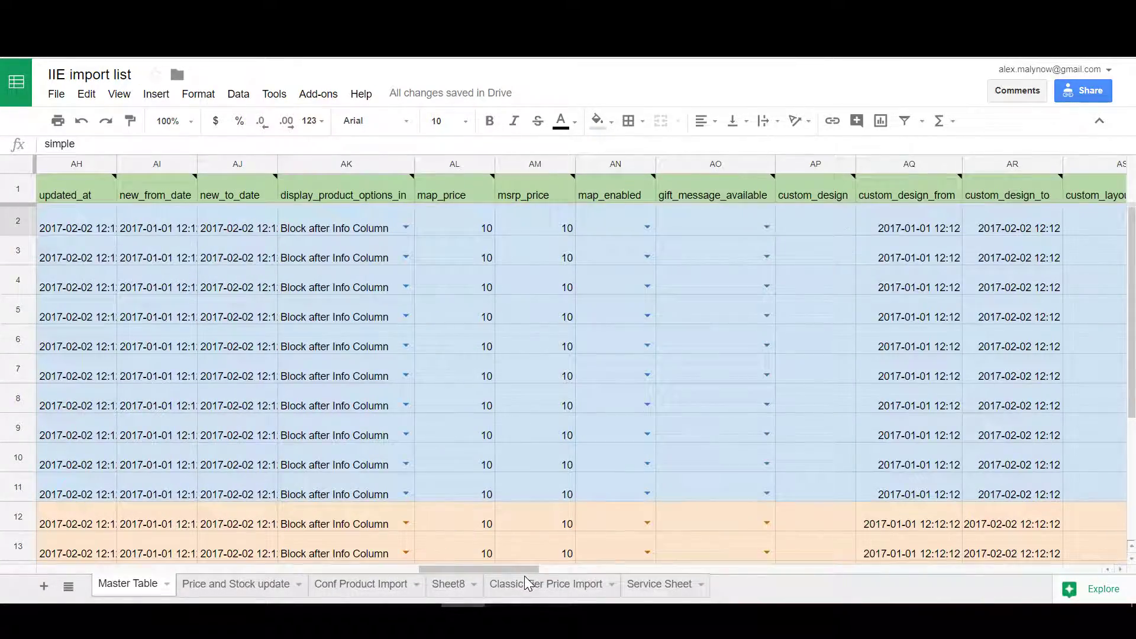
Step: Read the map_enabled header note for its meaning and accepted values
{"action": "left_click", "coordinate": [633, 197]}
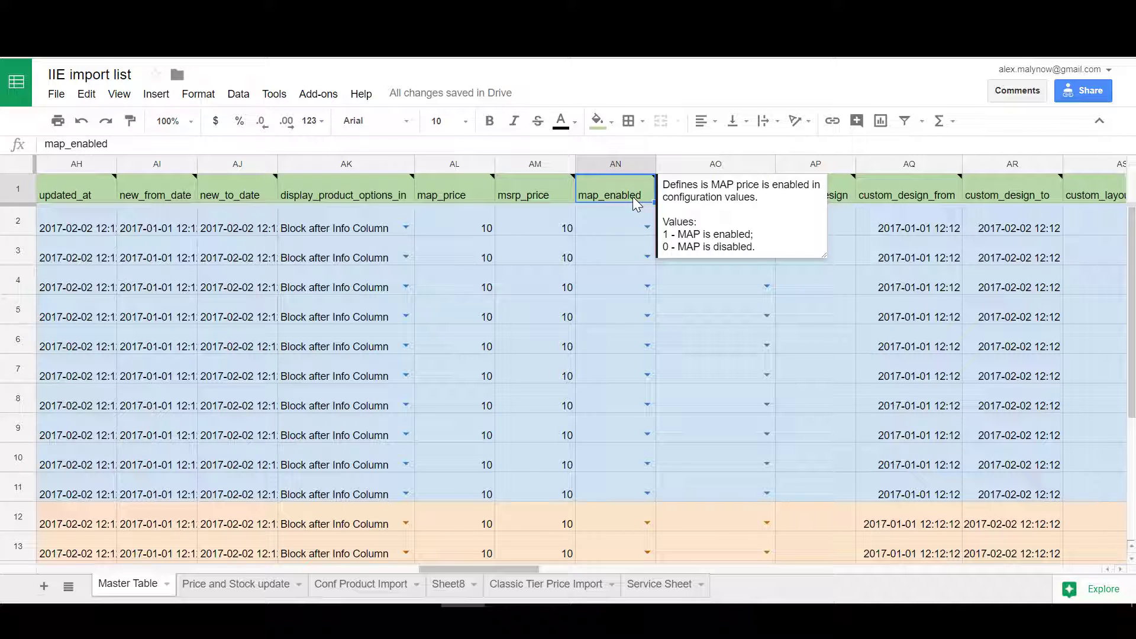
{"action": "left_click", "coordinate": [624, 212]}
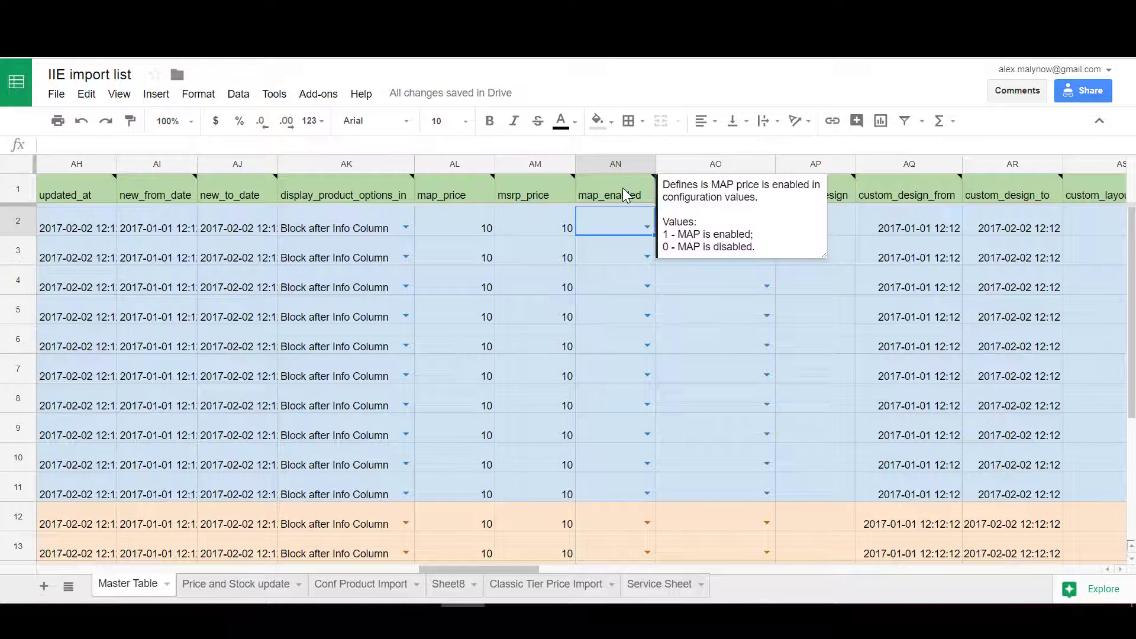
{"action": "left_click", "coordinate": [623, 187]}
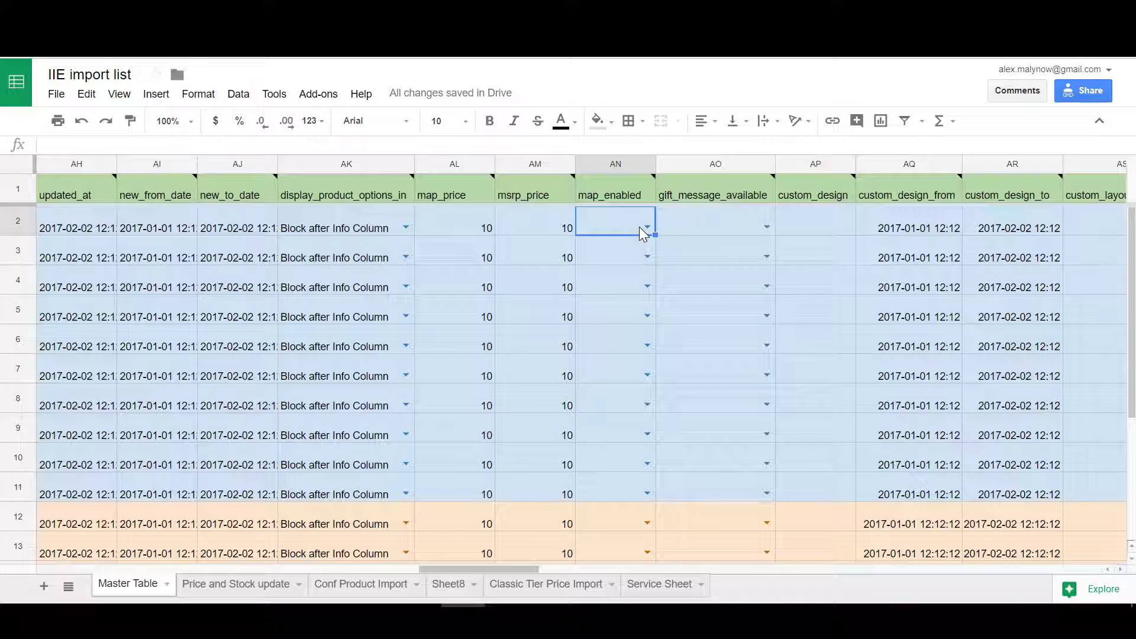
{"action": "left_click", "coordinate": [639, 190]}
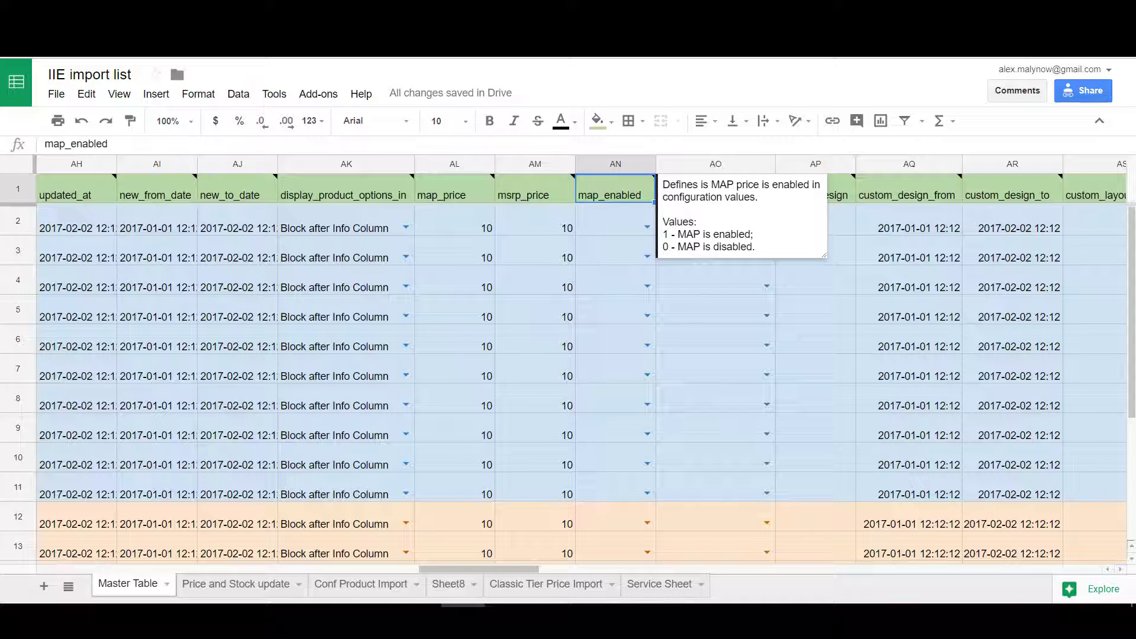
Step: Set the first product's map_enabled value to 1 and change it to 0 using the allowed values
{"action": "left_click", "coordinate": [646, 227]}
{"action": "left_click", "coordinate": [641, 247]}
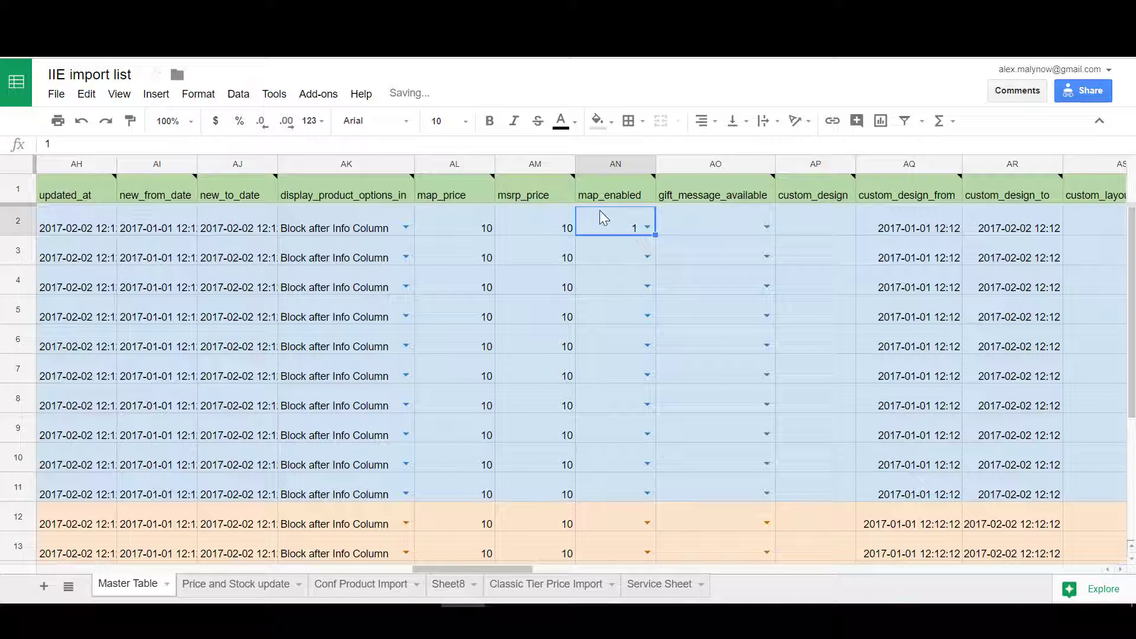
{"action": "left_click", "coordinate": [647, 228]}
{"action": "left_click", "coordinate": [625, 267]}
{"action": "left_click", "coordinate": [692, 254]}
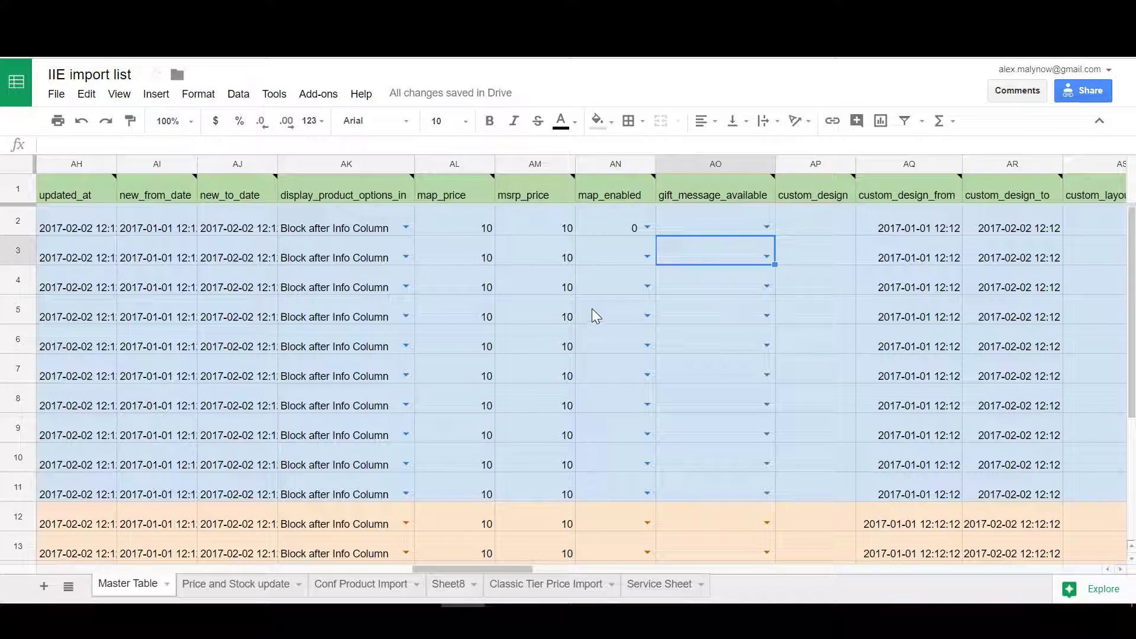
Step: Return to the first columns and view the group and tier_prices header notes and the first product's tier price value
{"action": "left_click_drag", "start_coordinate": [485, 566], "coordinate": [79, 561]}
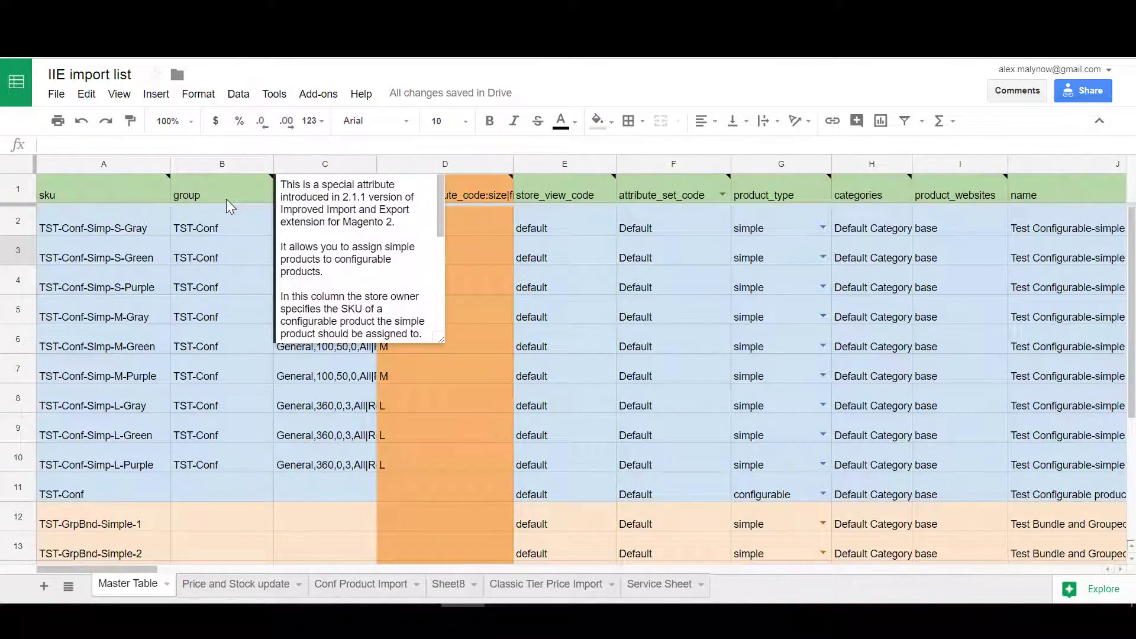
{"action": "left_click", "coordinate": [226, 199]}
{"action": "left_click", "coordinate": [231, 218]}
{"action": "left_click", "coordinate": [312, 179]}
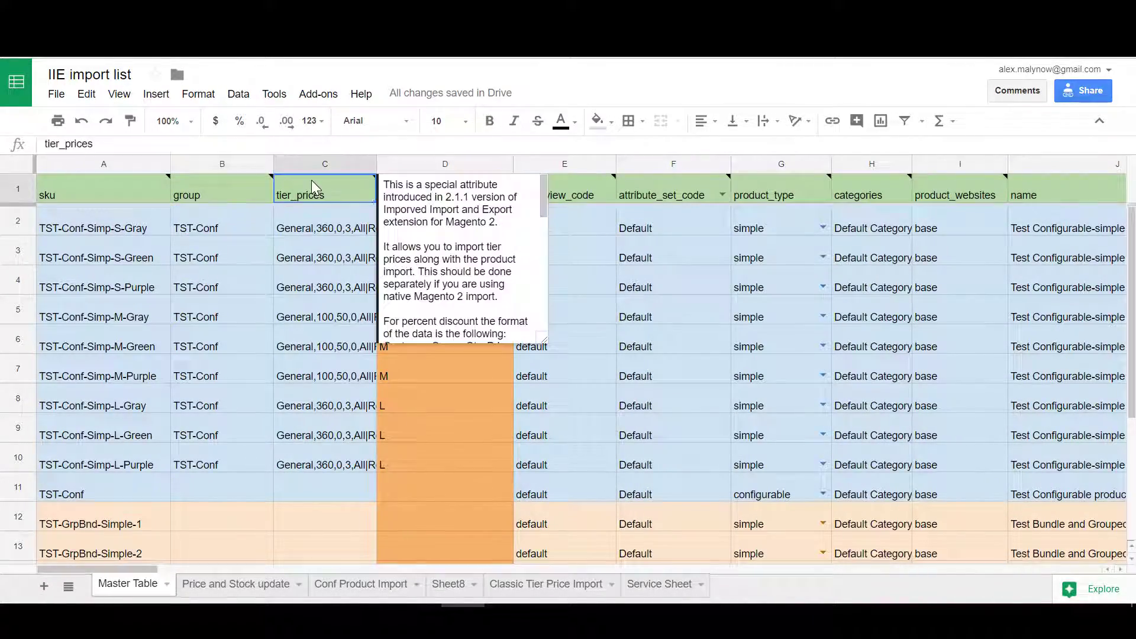
{"action": "left_click", "coordinate": [306, 226]}
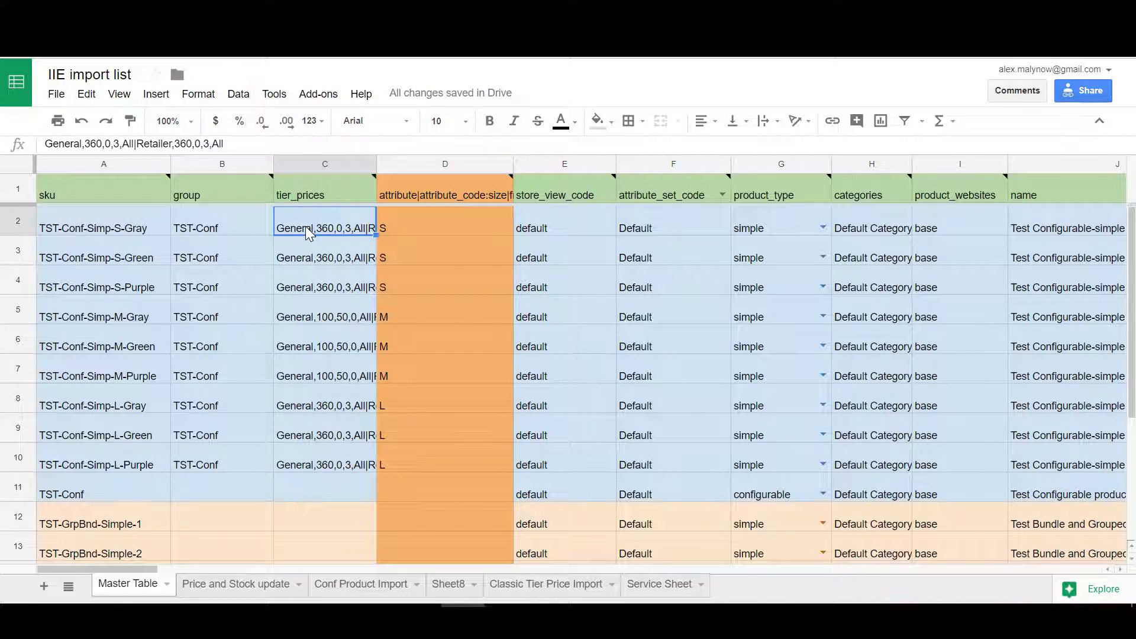
Step: Enlarge the group header note to read its full text on assigning simple products to configurable products
{"action": "left_click", "coordinate": [228, 194]}
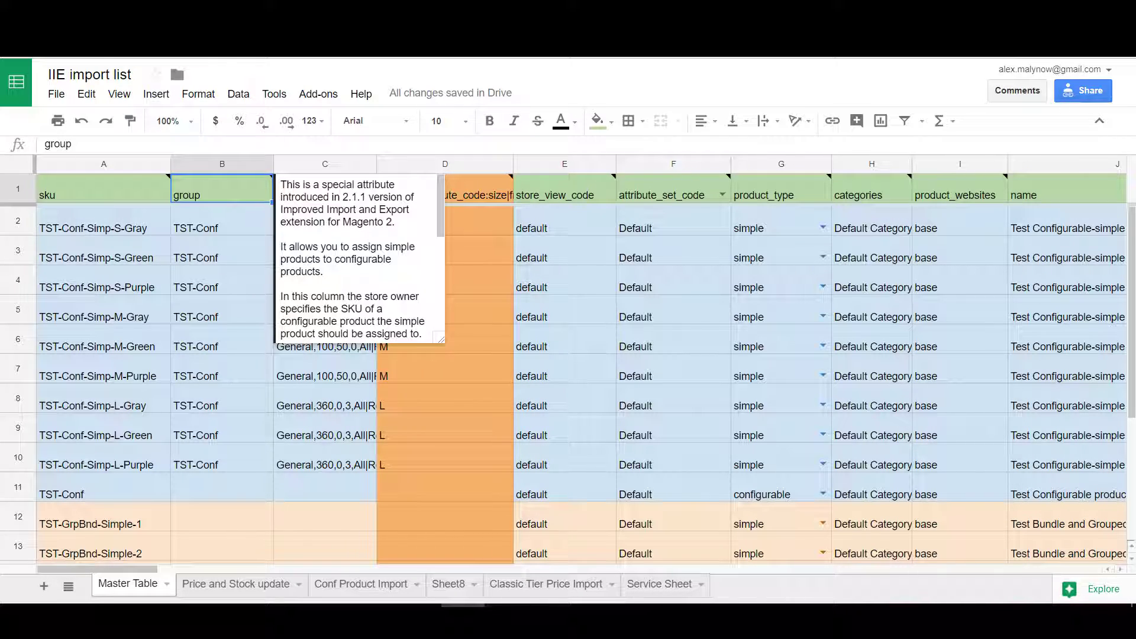
{"action": "left_click_drag", "start_coordinate": [444, 342], "coordinate": [592, 476]}
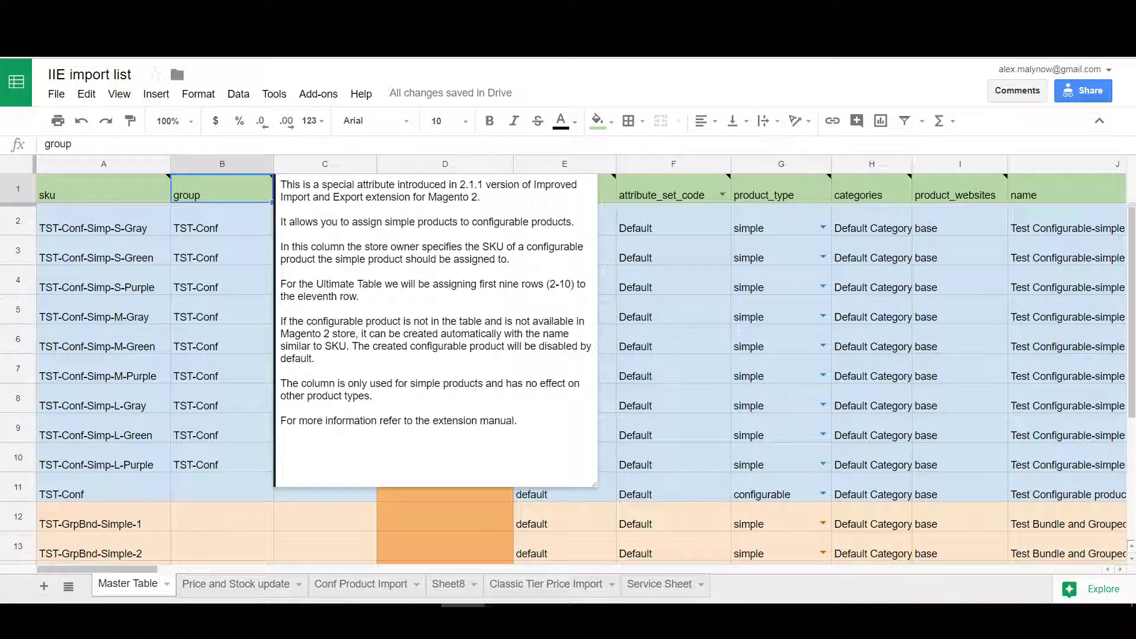
{"action": "left_click", "coordinate": [262, 291]}
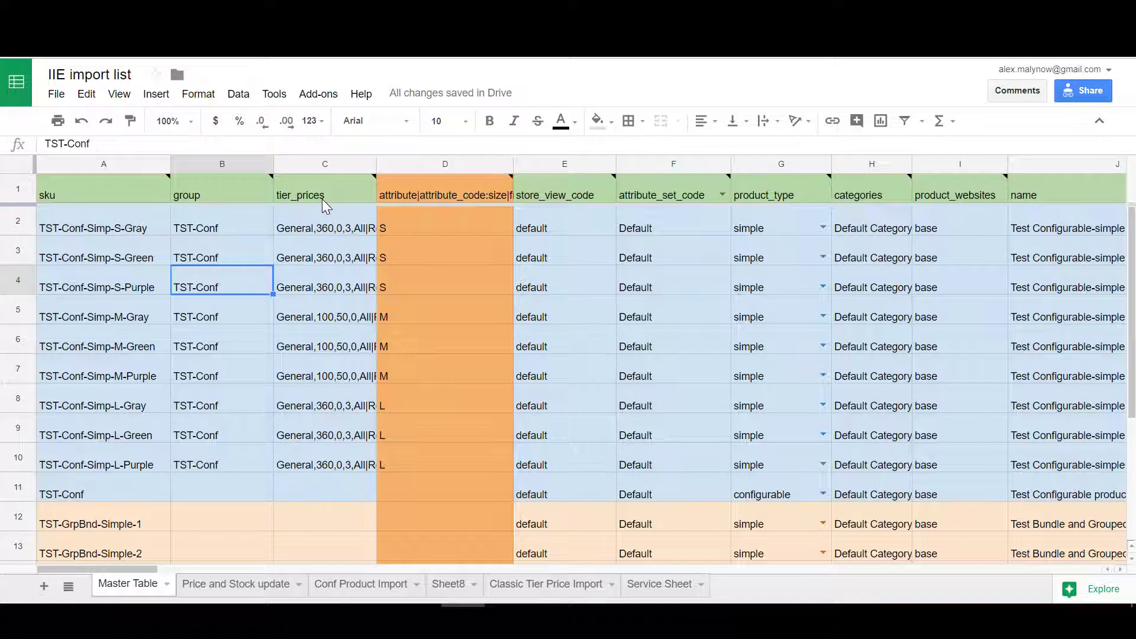
Step: Read the enlarged tier_prices header note on discount formats and the note on the custom size attribute column
{"action": "left_click", "coordinate": [323, 201]}
{"action": "left_click_drag", "start_coordinate": [697, 484], "coordinate": [711, 536]}
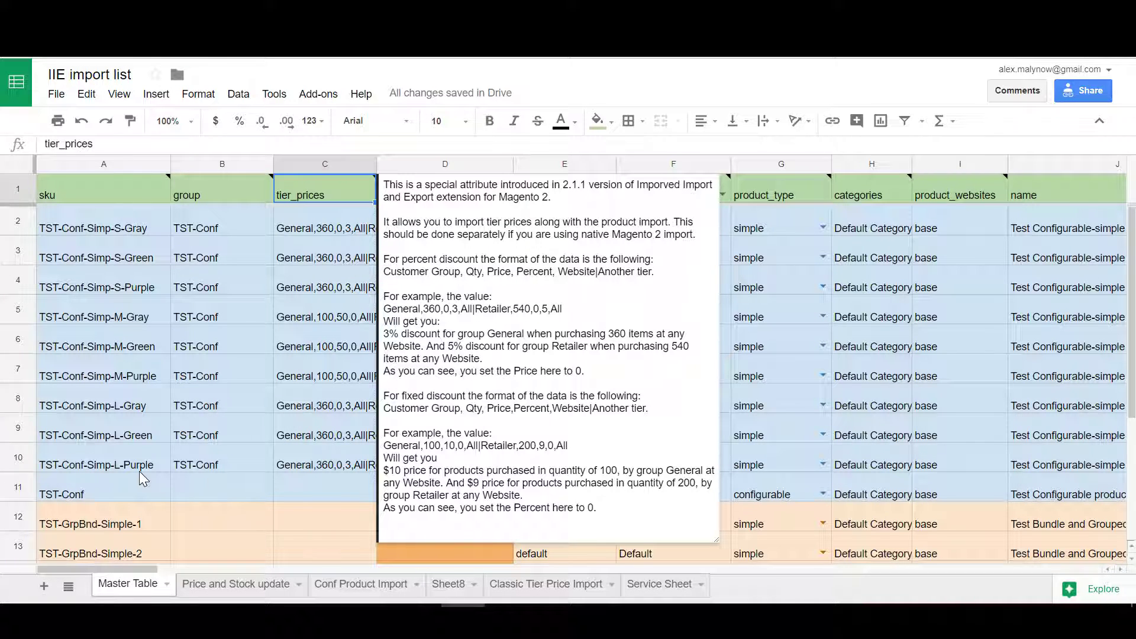
{"action": "left_click", "coordinate": [315, 345]}
{"action": "left_click", "coordinate": [477, 198]}
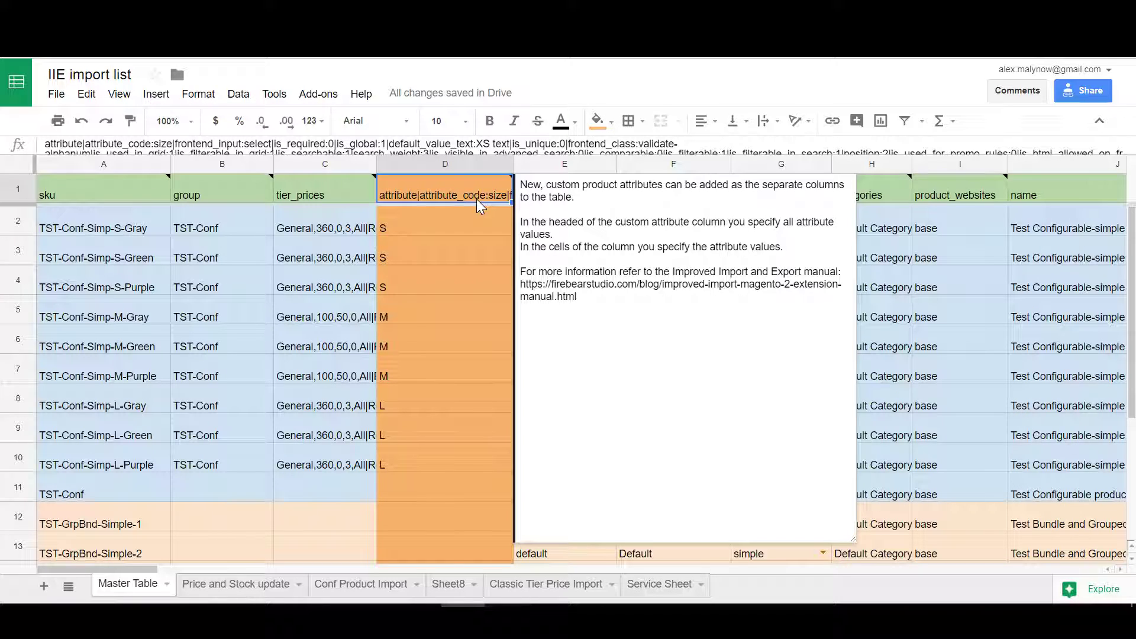
{"action": "left_click", "coordinate": [284, 251]}
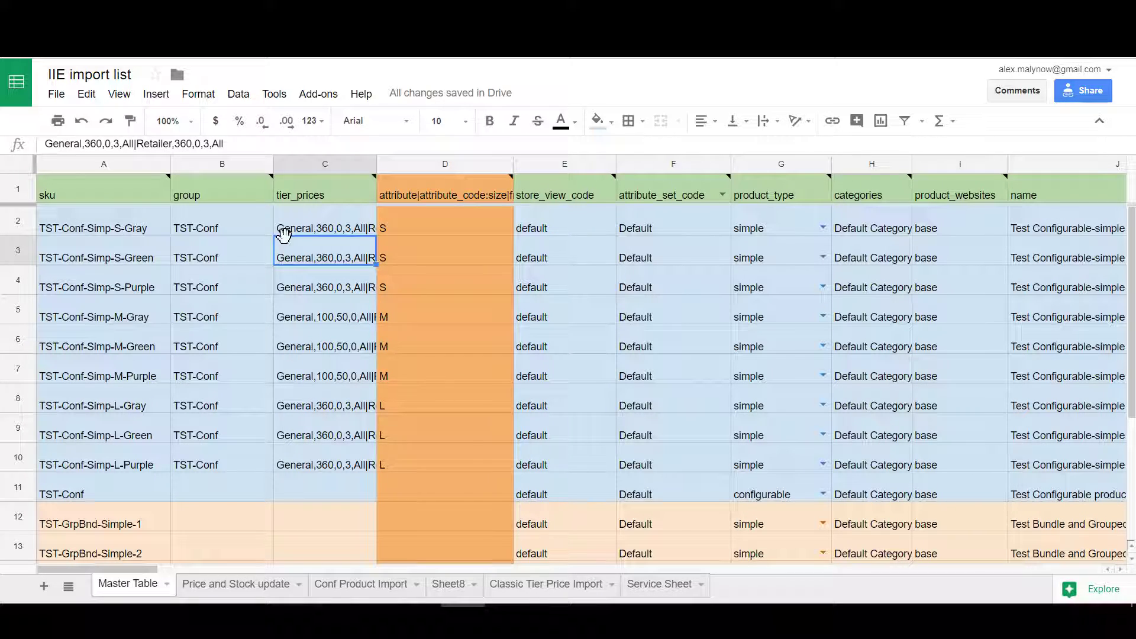
Step: Highlight the SKUs of the TST-Conf products and the tier_prices values of the nine simple products
{"action": "mouse_move", "coordinate": [331, 189]}
{"action": "left_click_drag", "start_coordinate": [127, 215], "coordinate": [111, 475]}
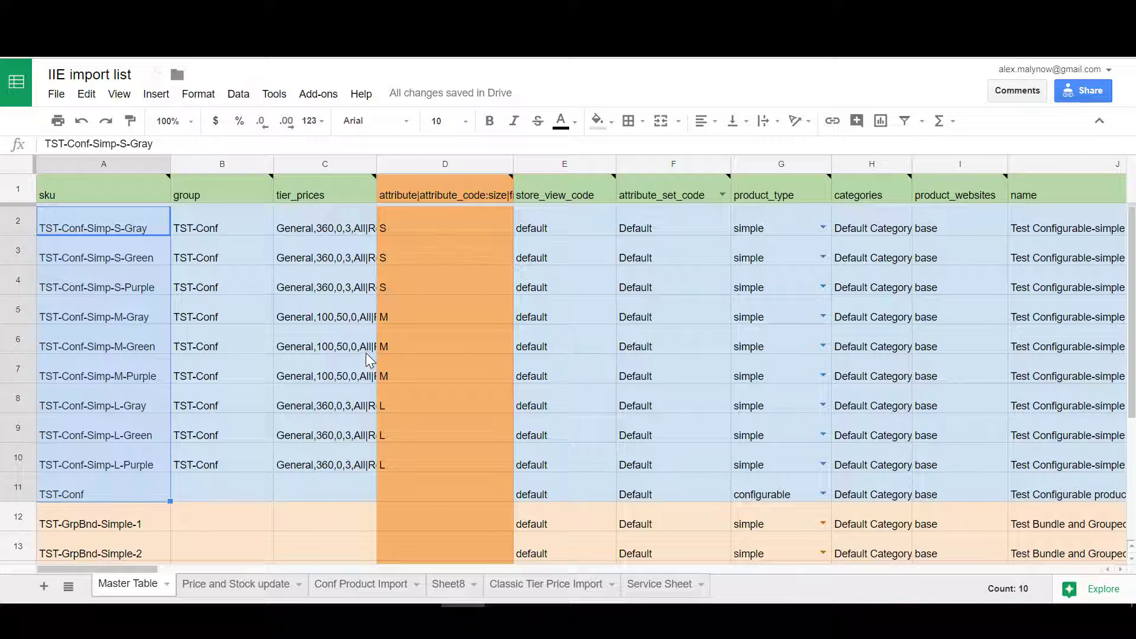
{"action": "left_click", "coordinate": [321, 288]}
{"action": "left_click_drag", "start_coordinate": [327, 215], "coordinate": [325, 453]}
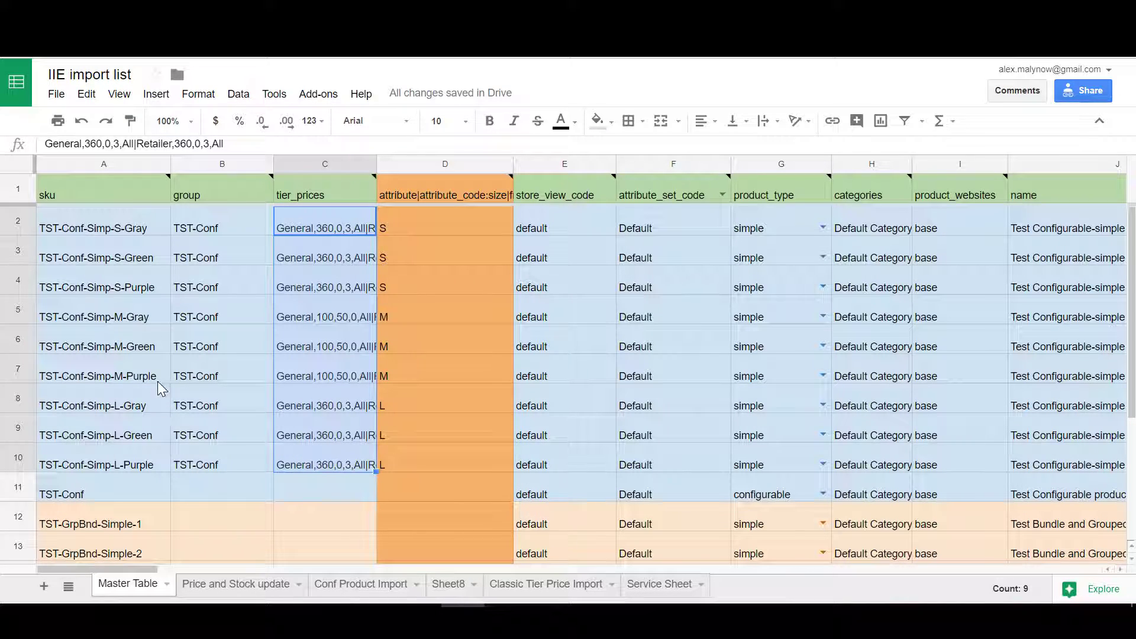
{"action": "left_click", "coordinate": [69, 228]}
{"action": "left_click_drag", "start_coordinate": [109, 227], "coordinate": [118, 466]}
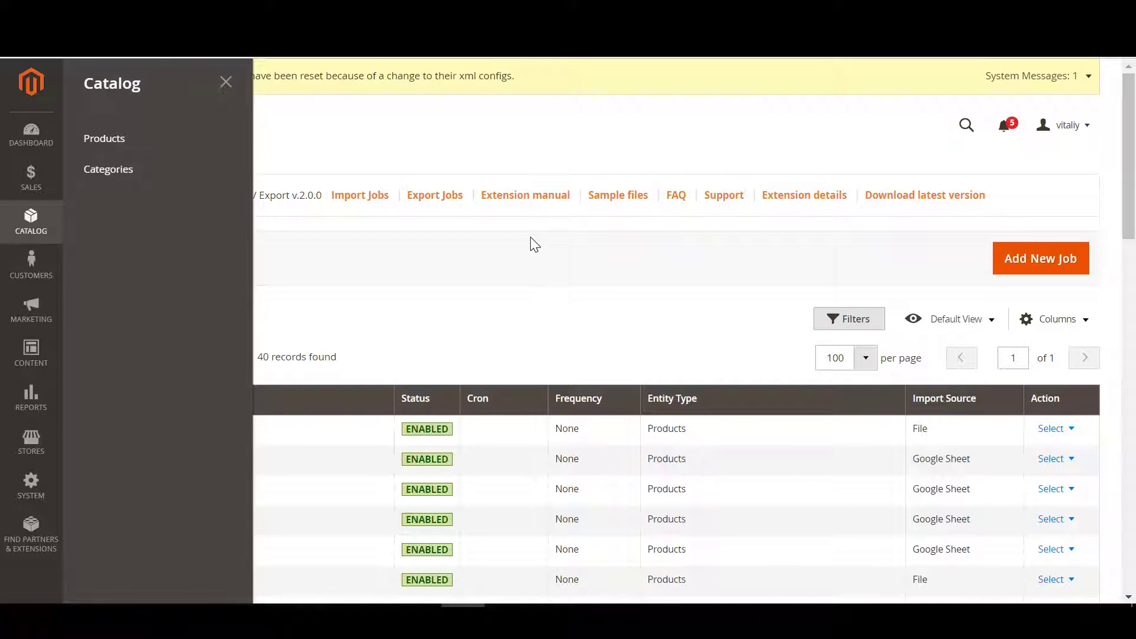
Step: Switch to the Magento admin and add a new import job from the Import Jobs page
{"action": "left_click", "coordinate": [535, 244]}
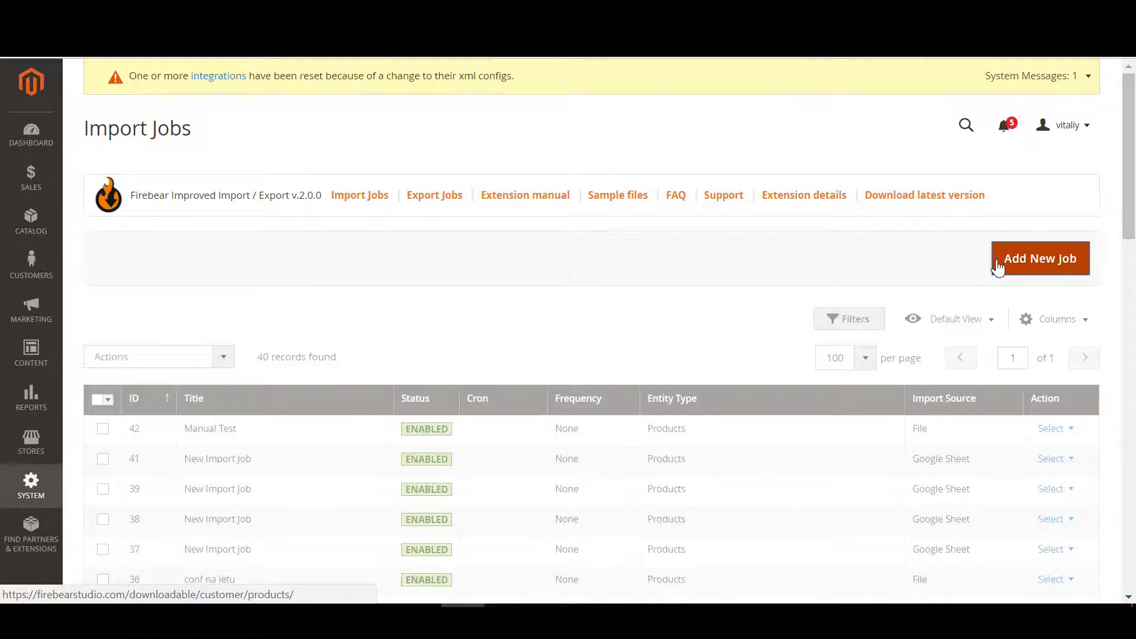
{"action": "left_click", "coordinate": [1017, 265]}
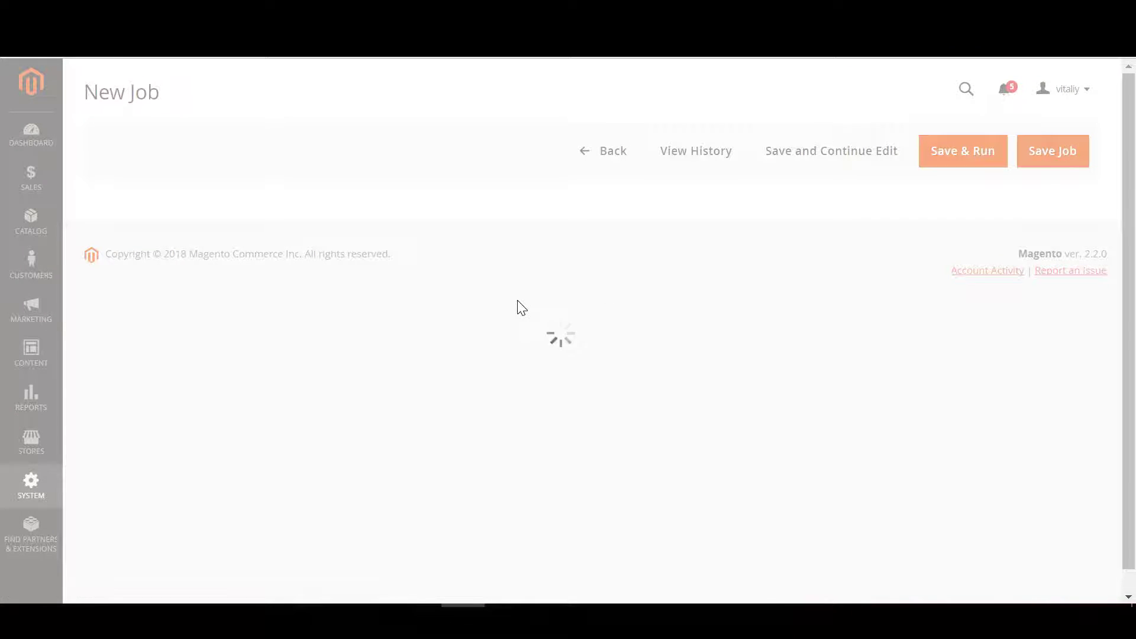
{"action": "scroll", "coordinate": [470, 258], "scroll_direction": "down", "scroll_amount": 3}
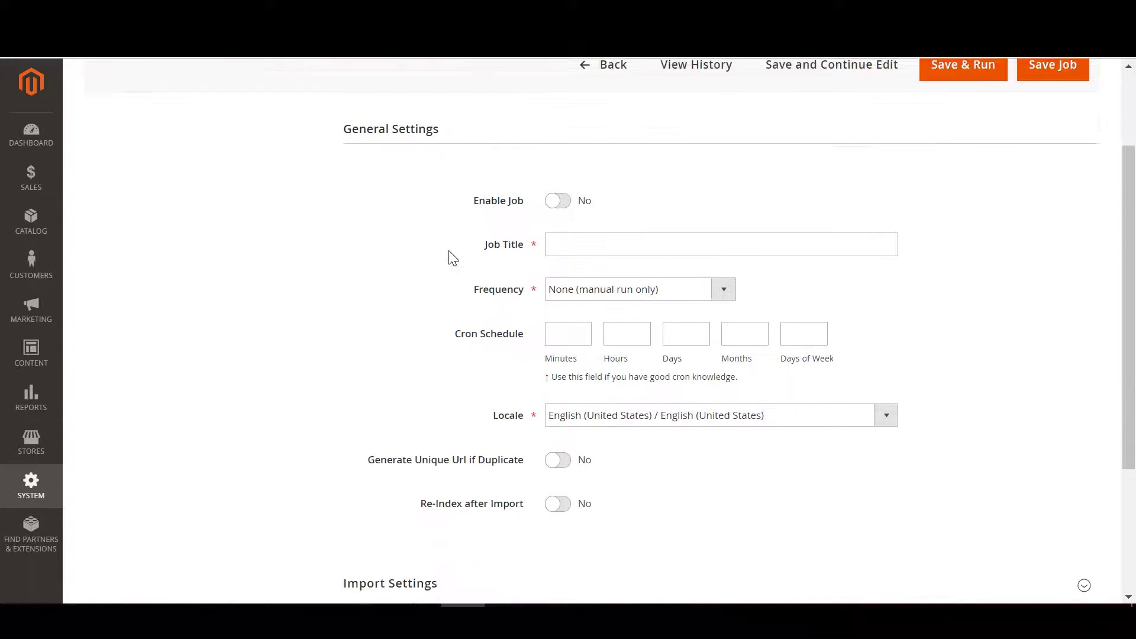
Step: Enable the job, title it New Import Job and keep its frequency at None (manual run only)
{"action": "left_click", "coordinate": [559, 148]}
{"action": "left_click", "coordinate": [650, 189]}
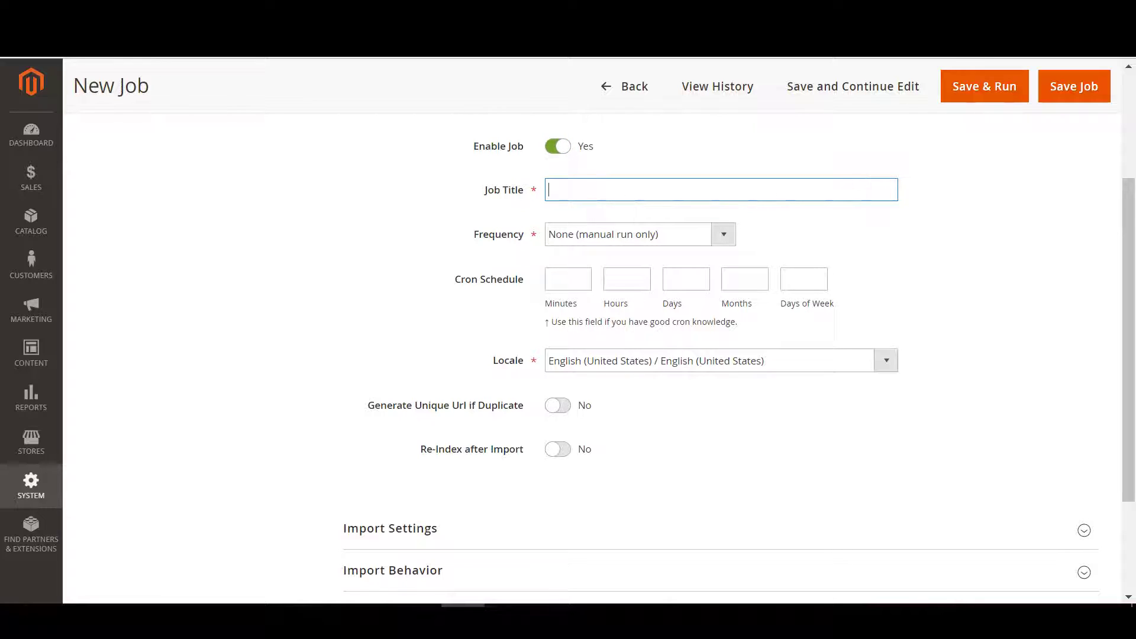
{"action": "type", "text": "New Import Job"}
{"action": "left_click", "coordinate": [596, 244]}
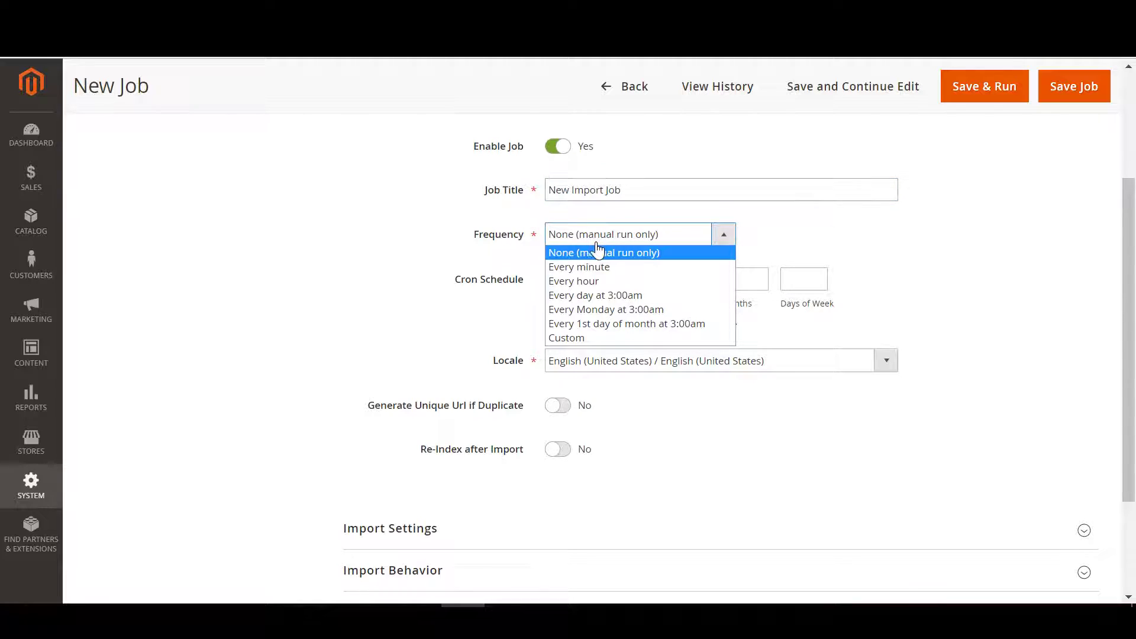
{"action": "left_click", "coordinate": [645, 235]}
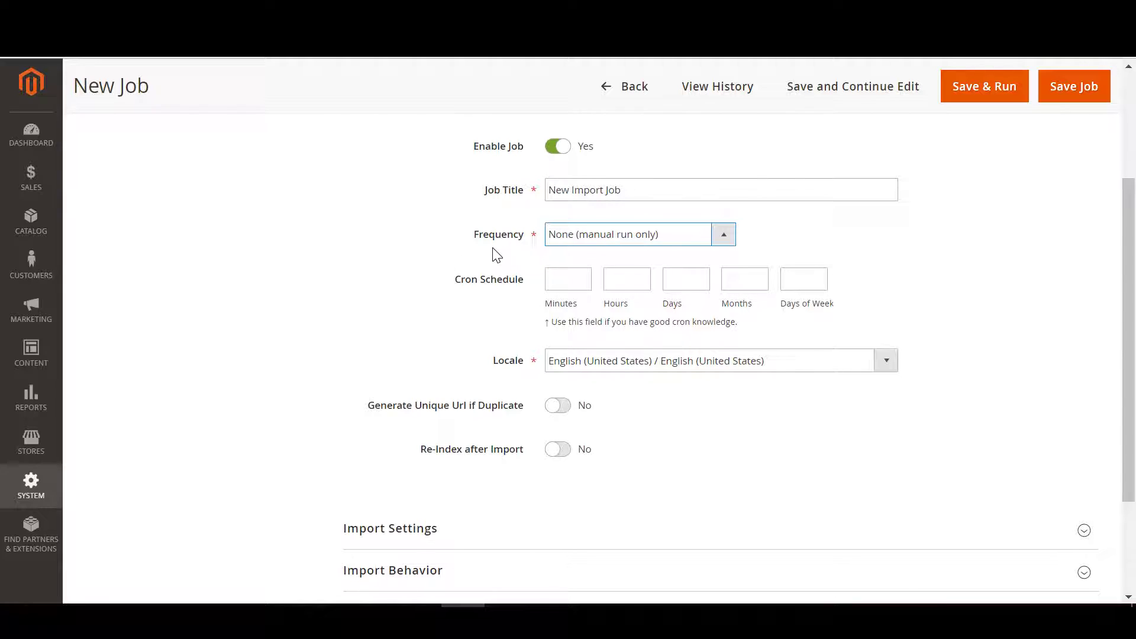
Step: Set the import entity to Products and choose an import behavior for the job
{"action": "scroll", "coordinate": [496, 254], "scroll_direction": "down", "scroll_amount": 3}
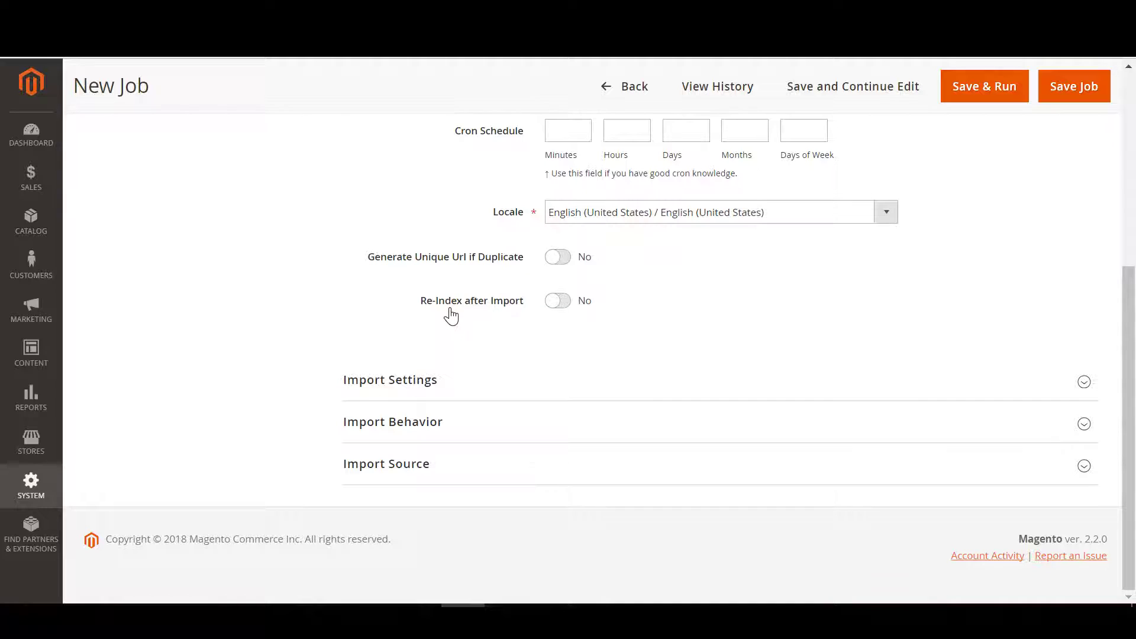
{"action": "left_click", "coordinate": [454, 381]}
{"action": "scroll", "coordinate": [508, 367], "scroll_direction": "down", "scroll_amount": 1}
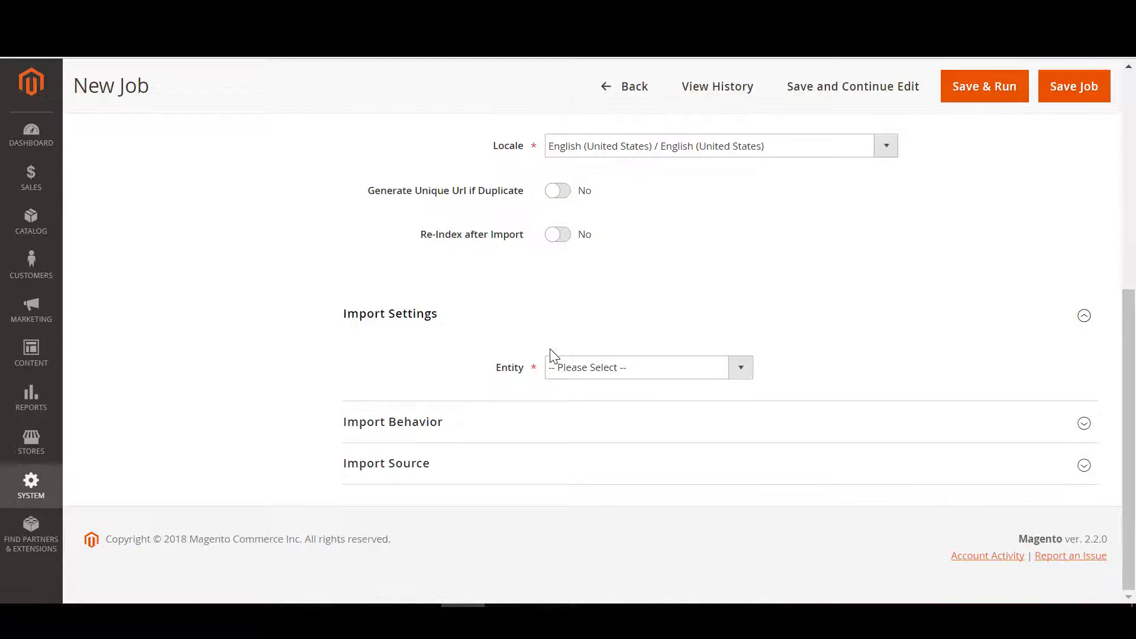
{"action": "left_click", "coordinate": [600, 373]}
{"action": "left_click", "coordinate": [593, 399]}
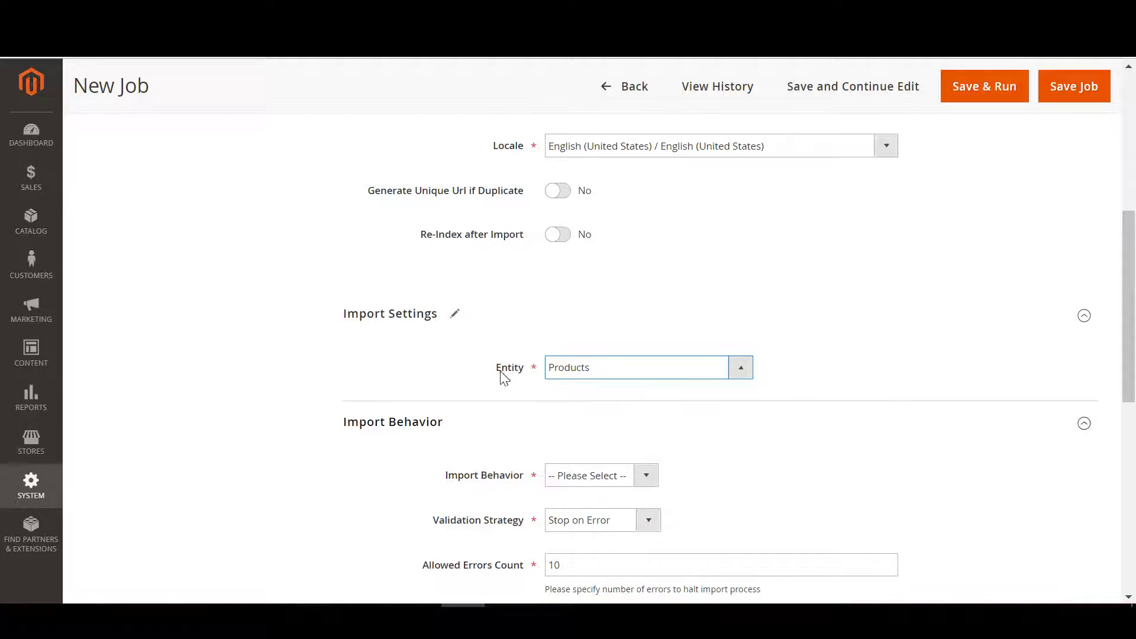
{"action": "scroll", "coordinate": [514, 385], "scroll_direction": "down", "scroll_amount": 5}
{"action": "left_click", "coordinate": [610, 217]}
{"action": "left_click", "coordinate": [612, 241]}
Step: Keep the CSV file type, set the import source to Google Sheet and paste the spreadsheet's export URL
{"action": "scroll", "coordinate": [512, 255], "scroll_direction": "down", "scroll_amount": 4}
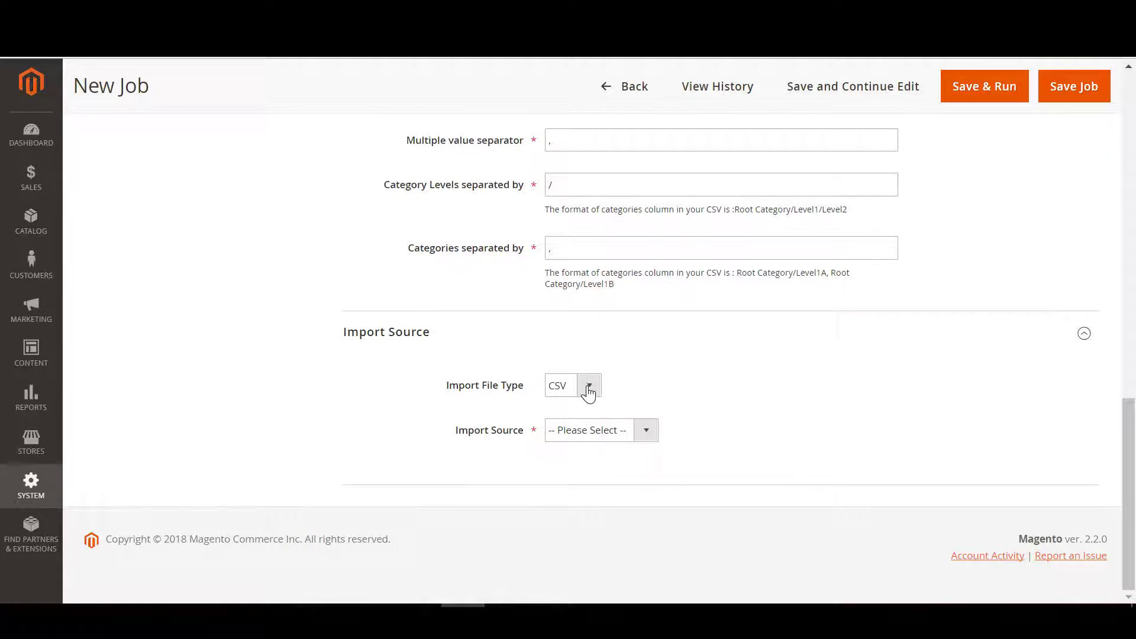
{"action": "left_click", "coordinate": [590, 430]}
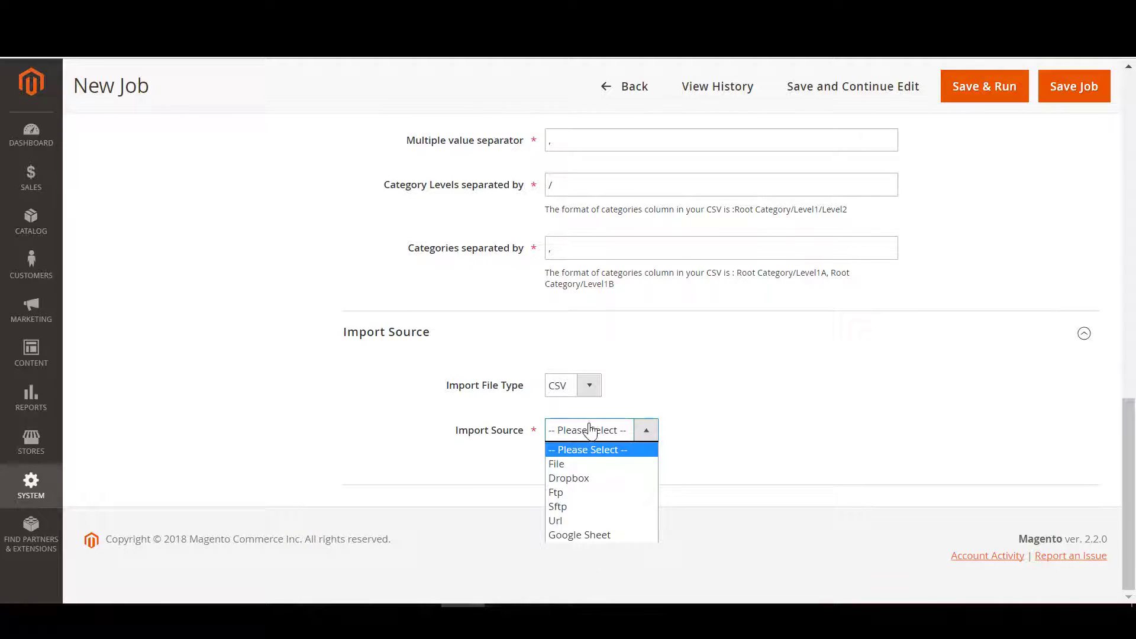
{"action": "left_click", "coordinate": [586, 534]}
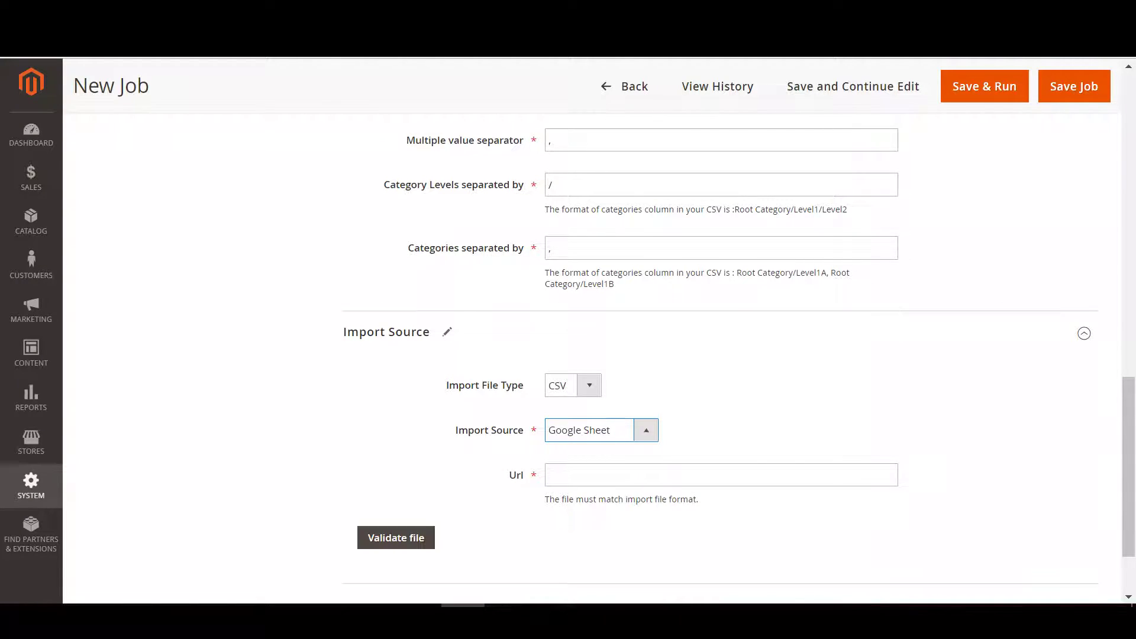
{"action": "key", "text": "Tab"}
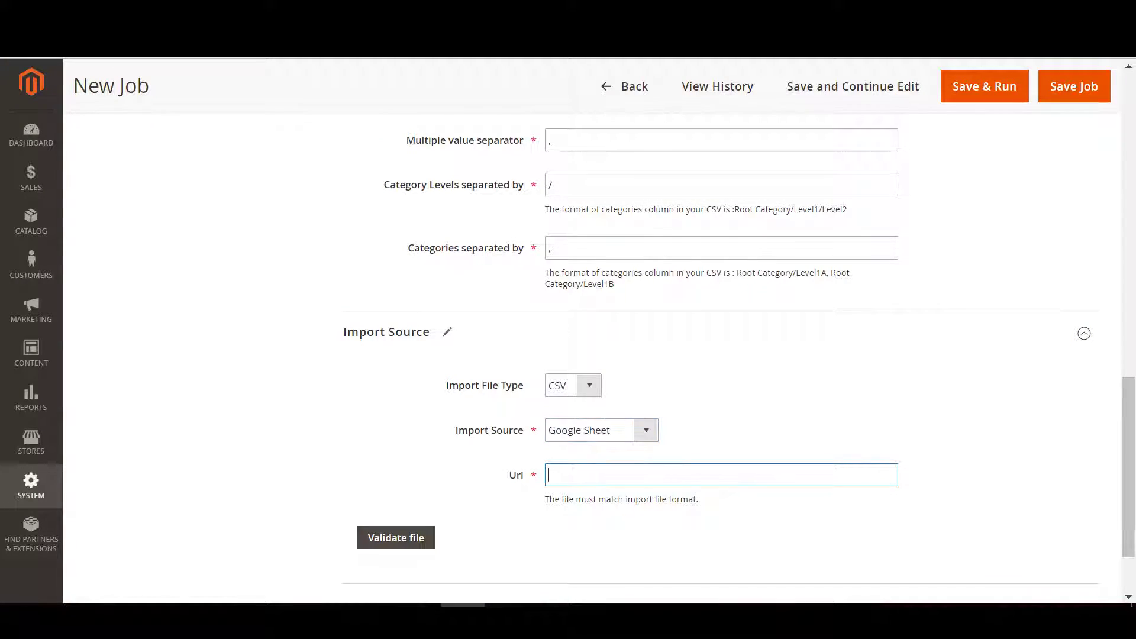
{"action": "key", "text": "ctrl+v"}
{"action": "scroll", "coordinate": [482, 485], "scroll_direction": "down", "scroll_amount": 3}
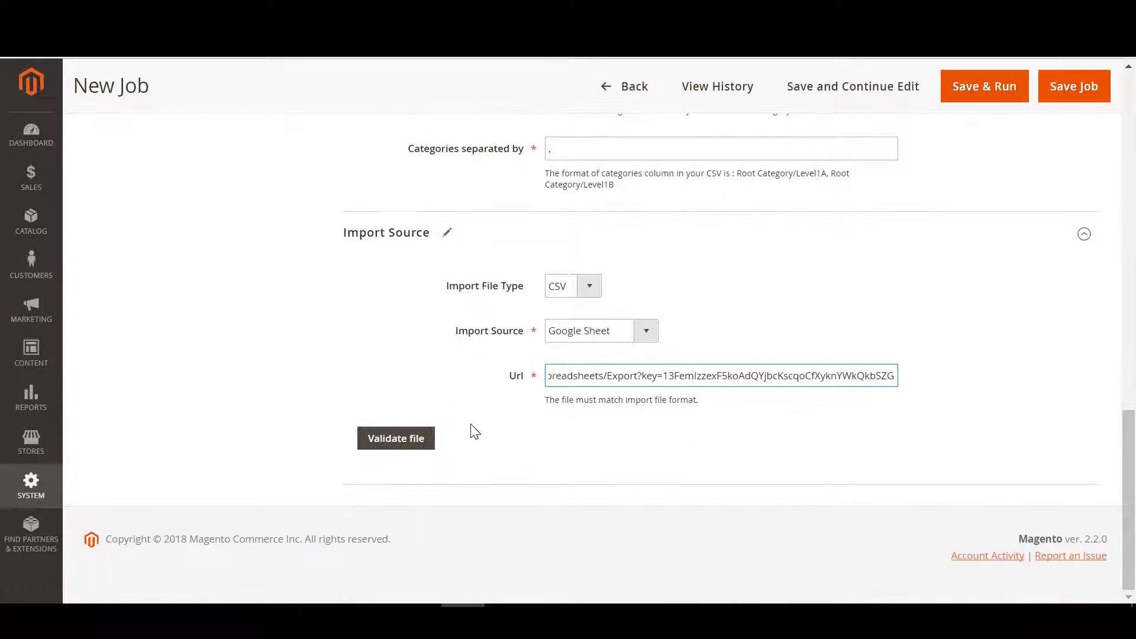
Step: Validate the import file and review the Map Attributes and configurable product creation settings
{"action": "left_click", "coordinate": [426, 438]}
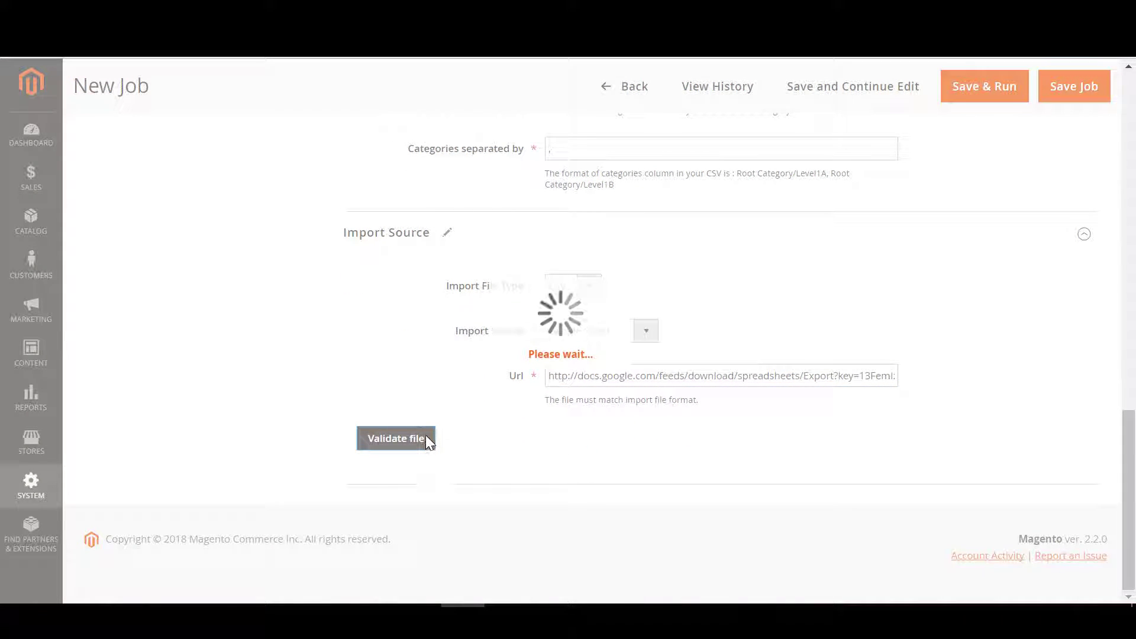
{"action": "scroll", "coordinate": [357, 385], "scroll_direction": "down", "scroll_amount": 5}
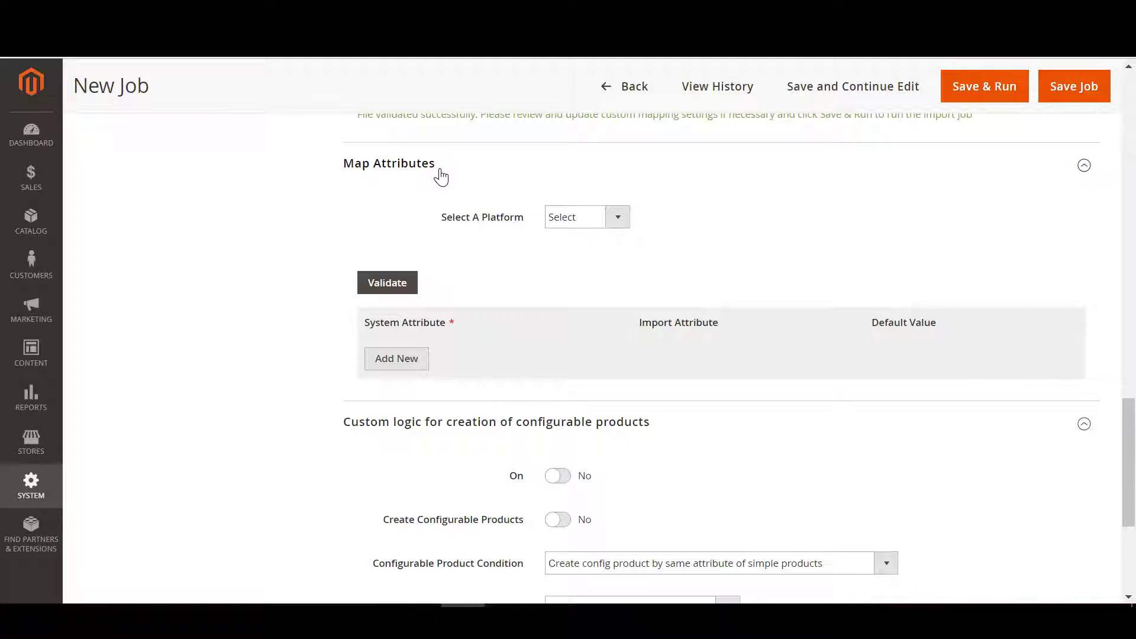
{"action": "scroll", "coordinate": [498, 177], "scroll_direction": "down", "scroll_amount": 3}
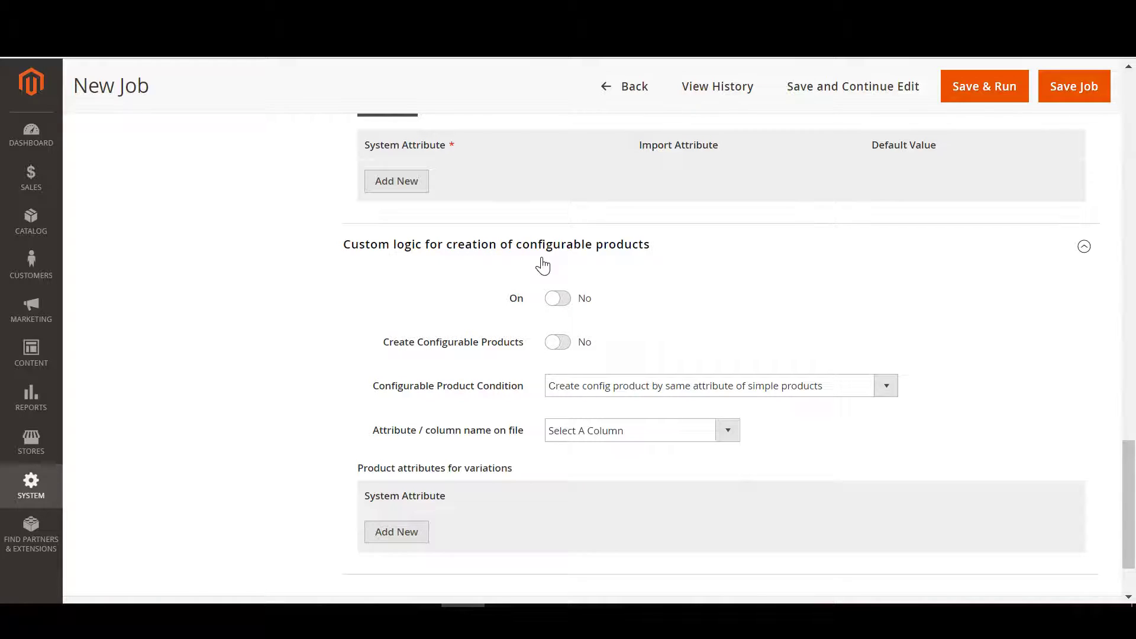
Step: Turn on custom logic and configurable product creation, with the condition Create config product by same attribute of simple products
{"action": "left_click", "coordinate": [555, 303]}
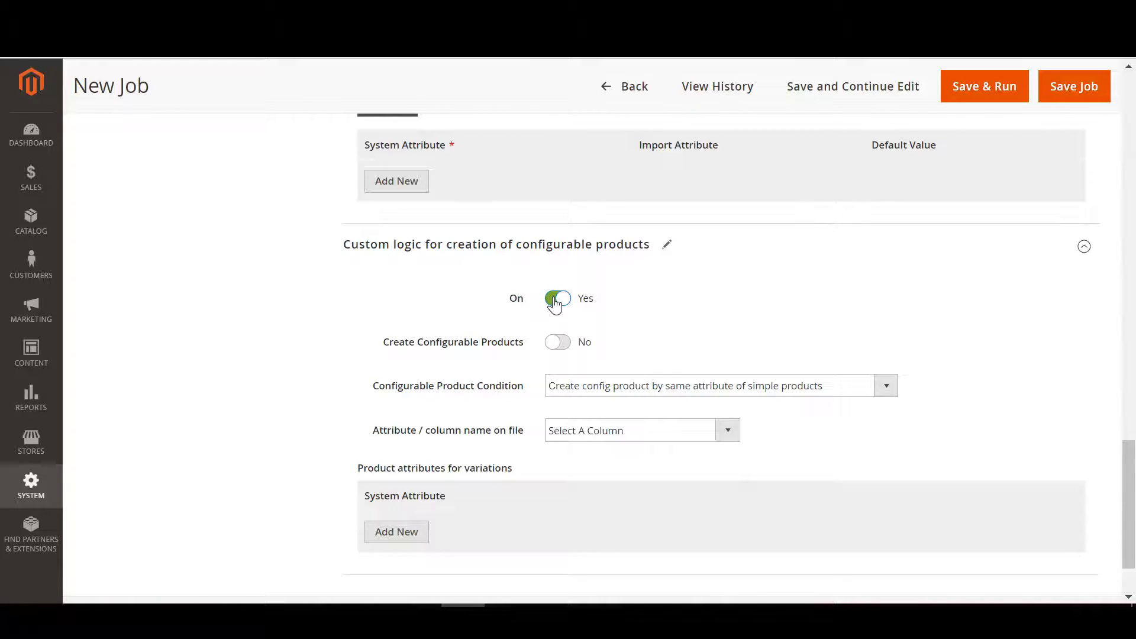
{"action": "left_click", "coordinate": [556, 347]}
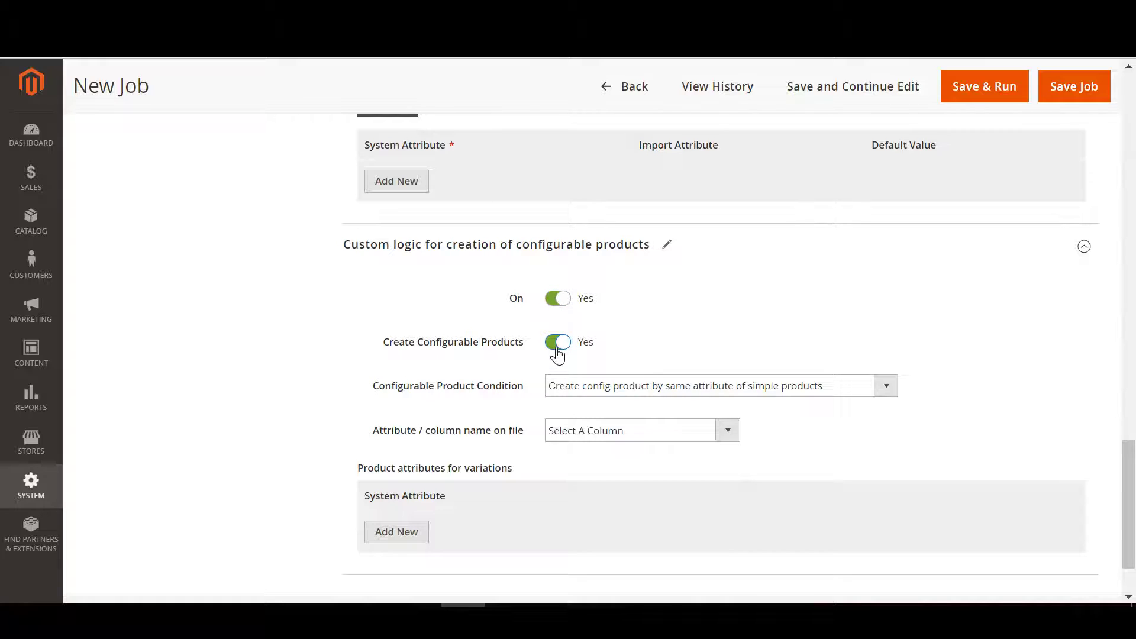
{"action": "left_click", "coordinate": [625, 392]}
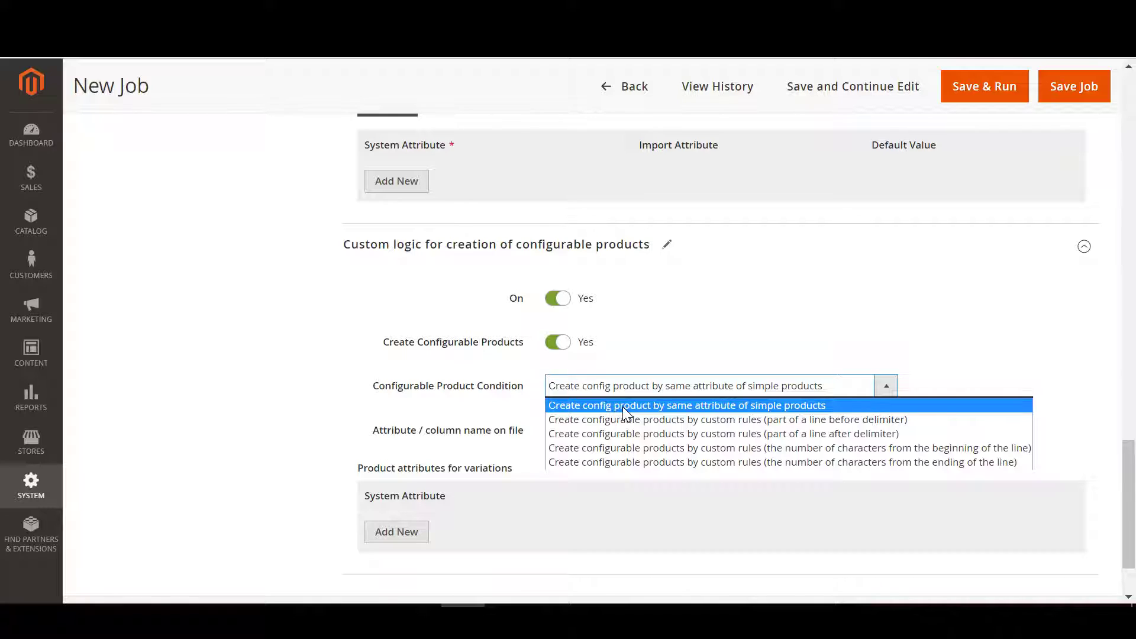
{"action": "left_click", "coordinate": [623, 406]}
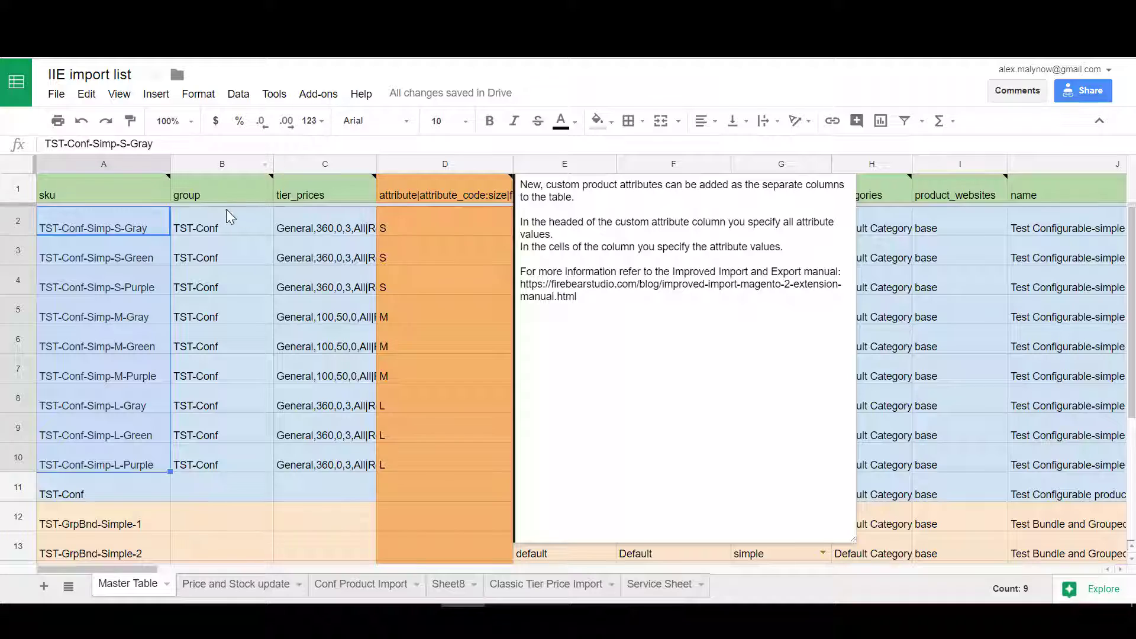
Step: Check the group column in the Google Sheet and choose group as the import job's attribute / column name on file
{"action": "left_click", "coordinate": [215, 194]}
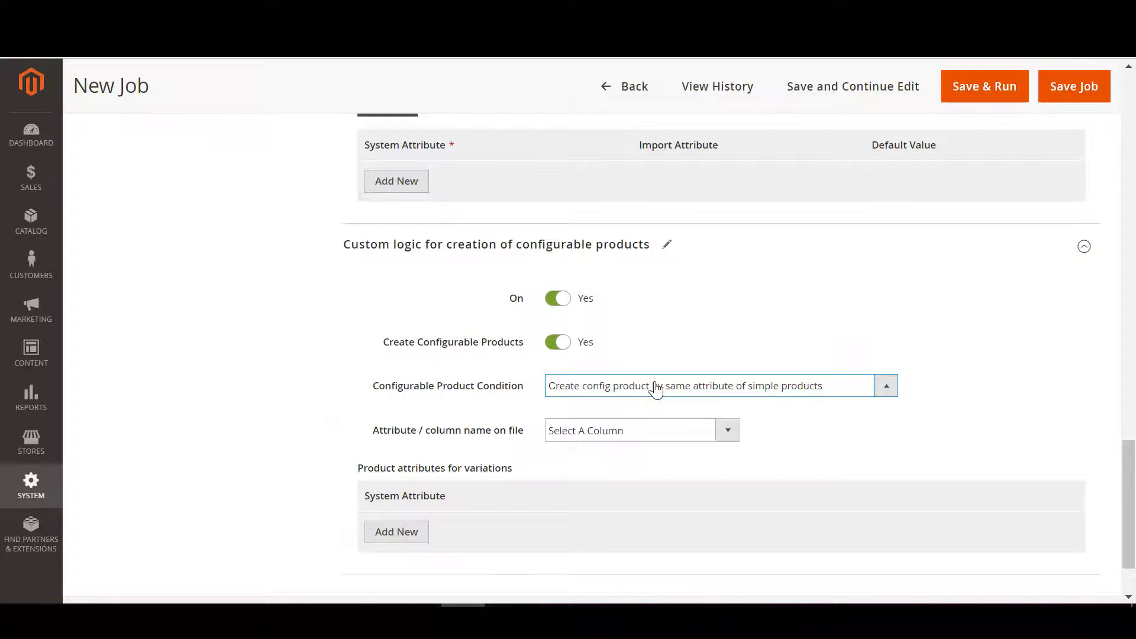
{"action": "left_click", "coordinate": [632, 432]}
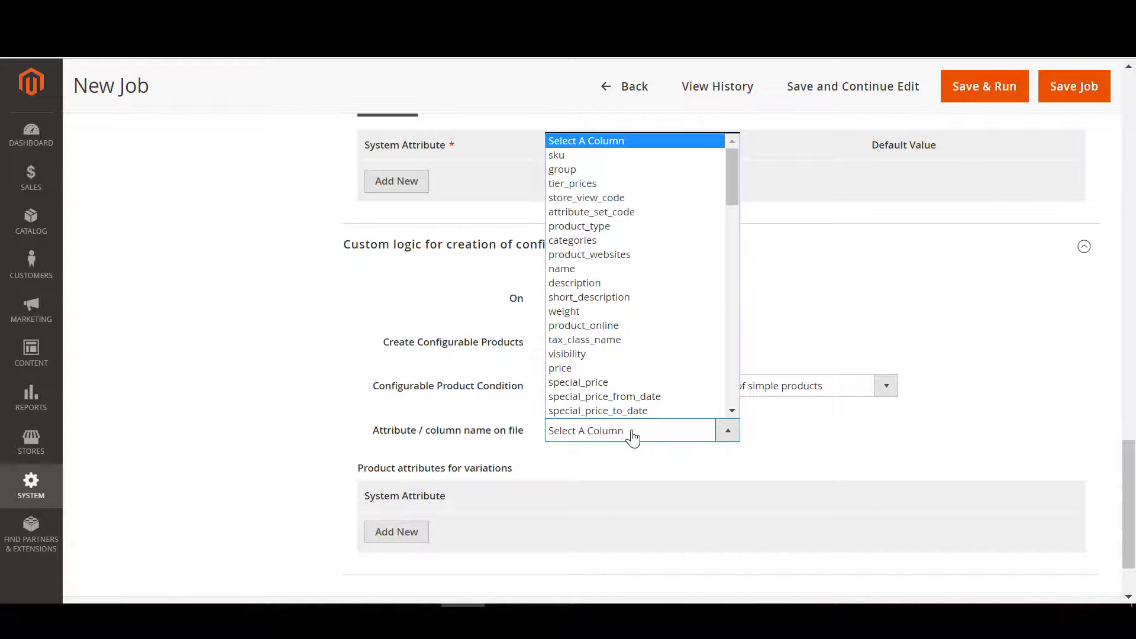
{"action": "left_click", "coordinate": [604, 170]}
Step: Add color and size as the product attributes for variations and check the spreadsheet's rows
{"action": "scroll", "coordinate": [450, 317], "scroll_direction": "down", "scroll_amount": 3}
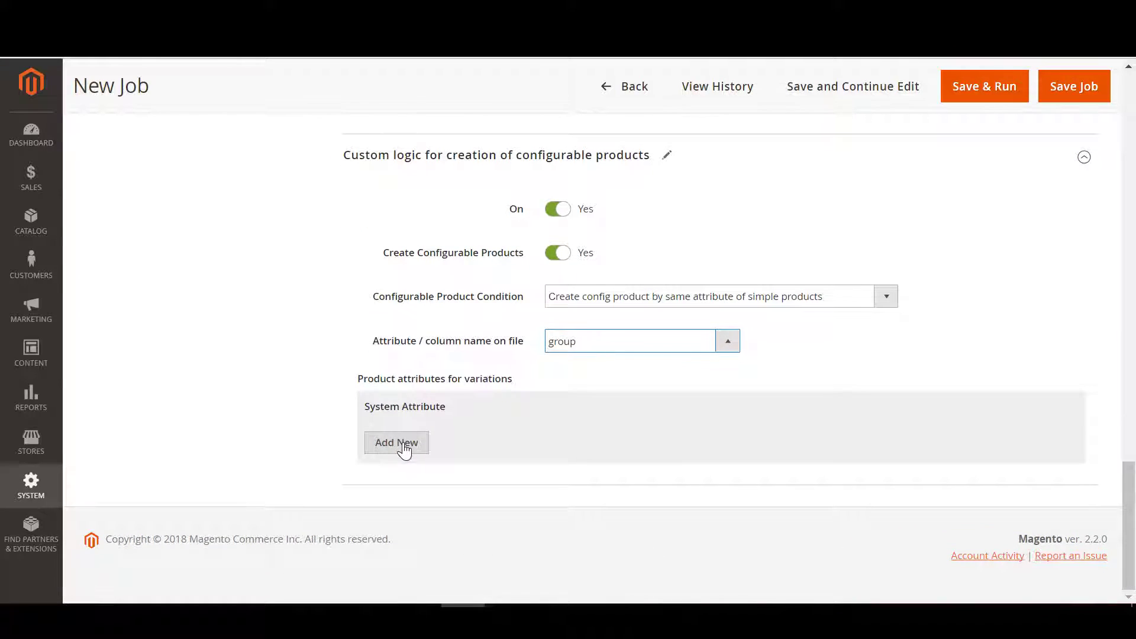
{"action": "left_click", "coordinate": [403, 445]}
{"action": "left_click", "coordinate": [420, 449]}
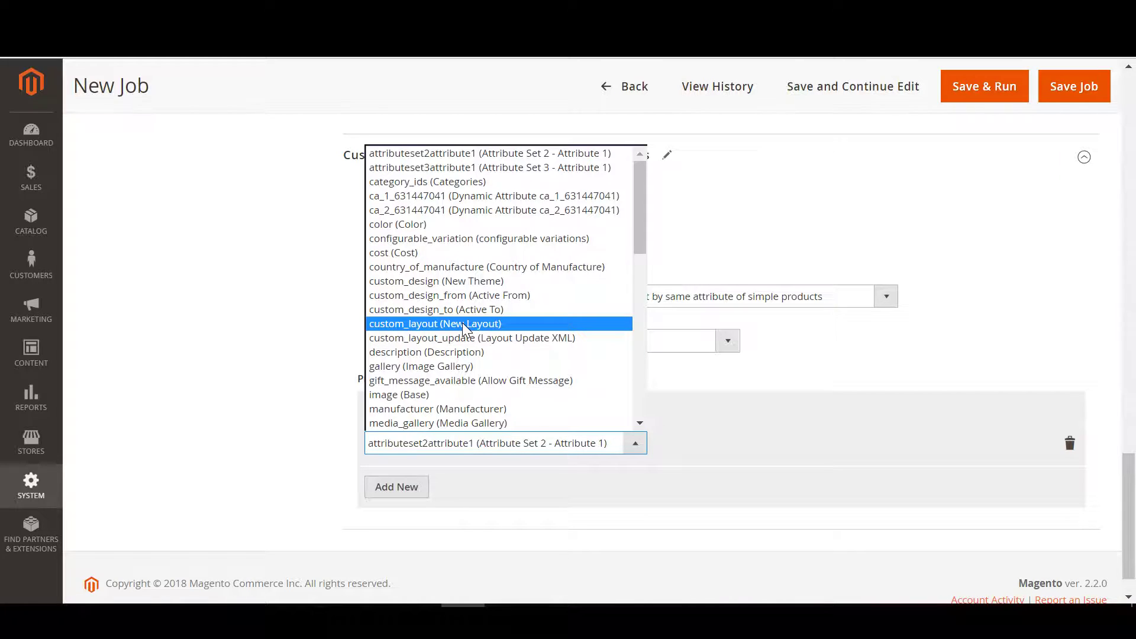
{"action": "left_click", "coordinate": [472, 225]}
{"action": "left_click", "coordinate": [423, 485]}
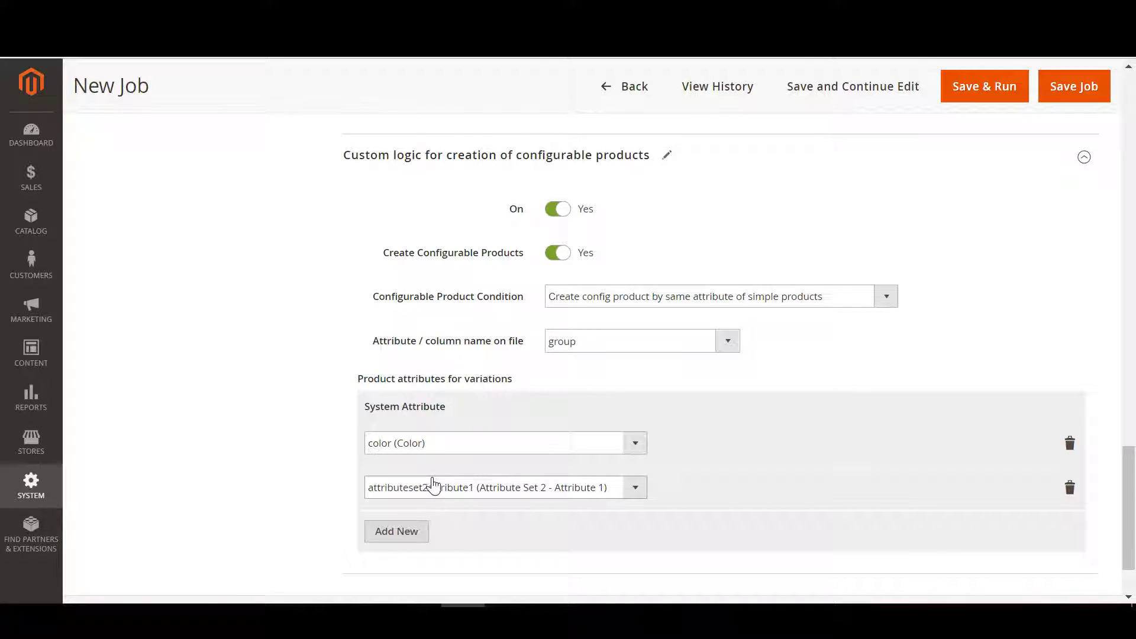
{"action": "left_click", "coordinate": [440, 495]}
{"action": "scroll", "coordinate": [463, 425], "scroll_direction": "down", "scroll_amount": 10}
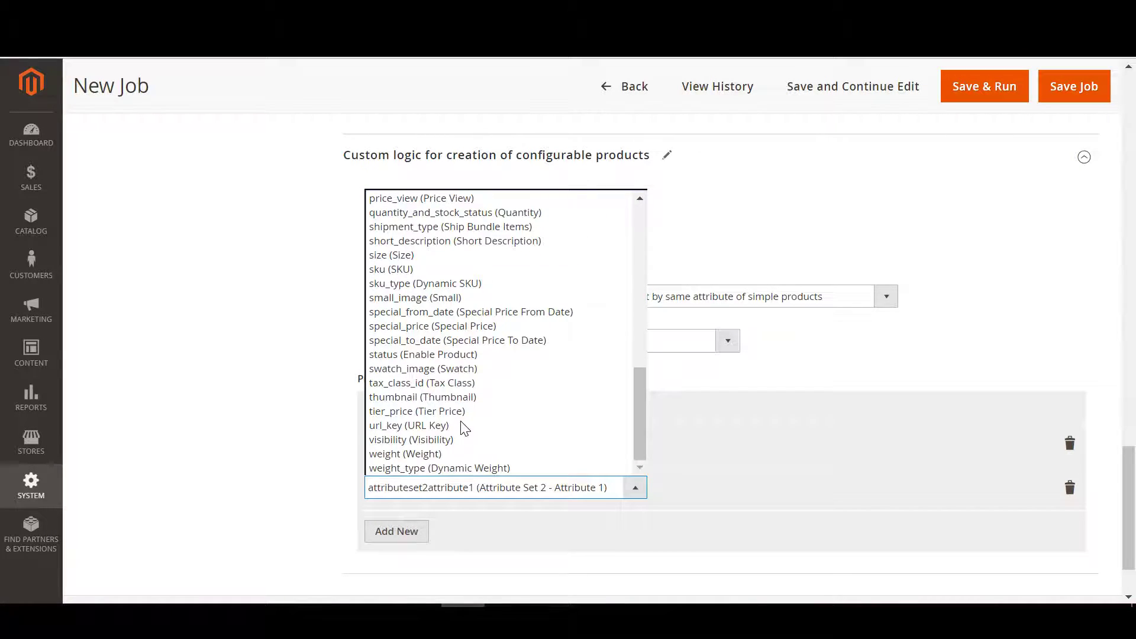
{"action": "left_click", "coordinate": [414, 255]}
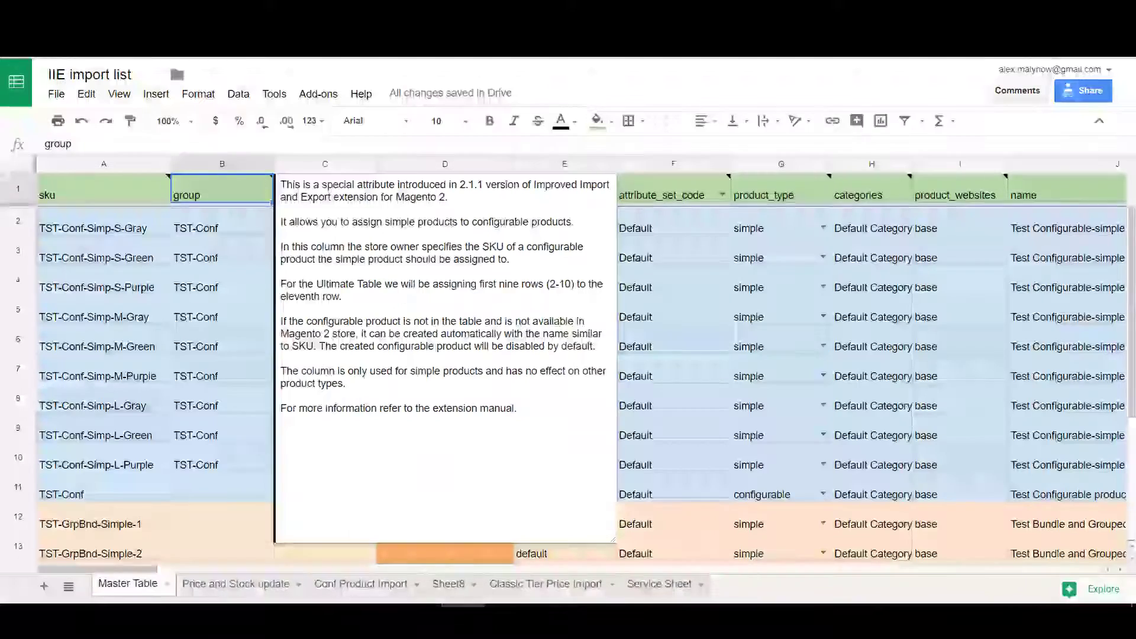
{"action": "left_click", "coordinate": [183, 256]}
{"action": "left_click", "coordinate": [534, 291]}
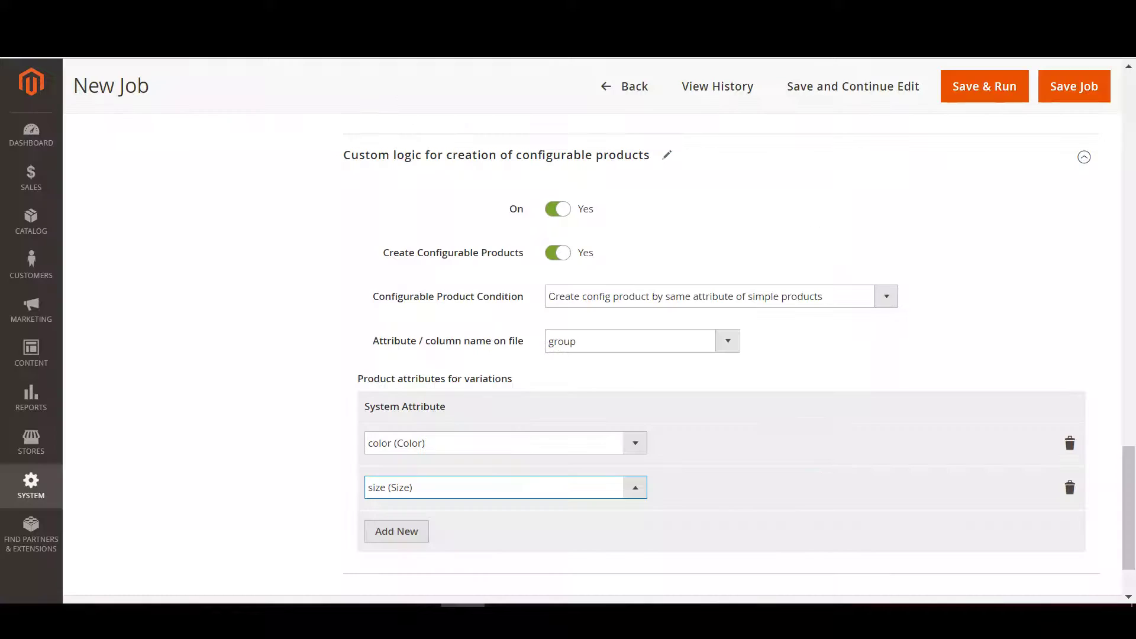
Step: Save and run the import job, and review the import summary in its console log
{"action": "scroll", "coordinate": [692, 359], "scroll_direction": "down", "scroll_amount": 2}
{"action": "scroll", "coordinate": [781, 286], "scroll_direction": "up", "scroll_amount": 6}
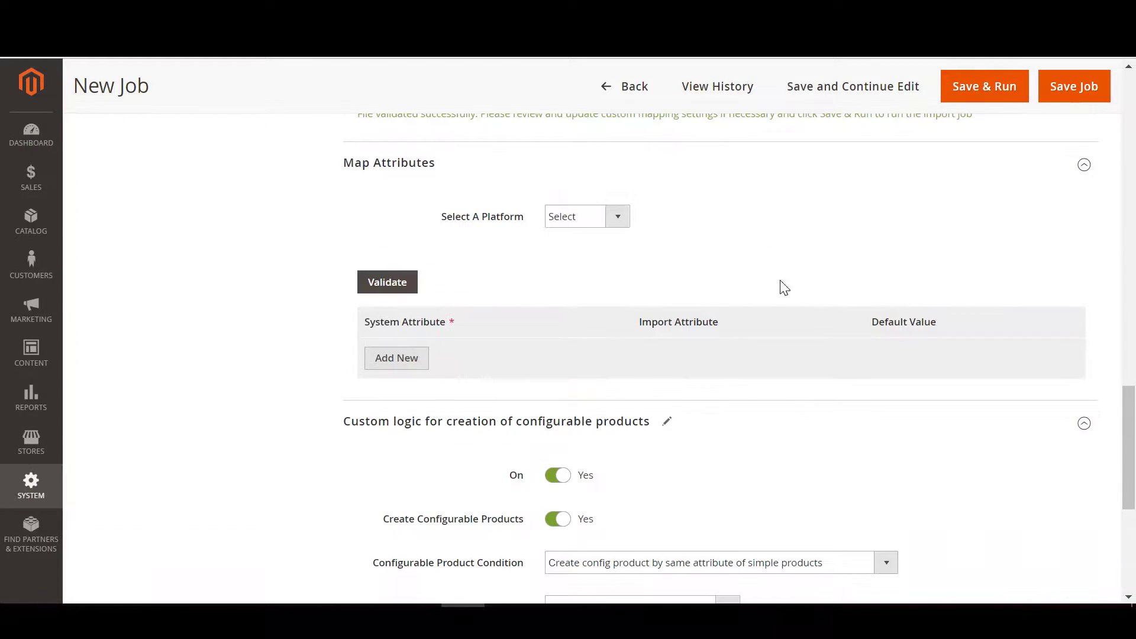
{"action": "left_click", "coordinate": [988, 86]}
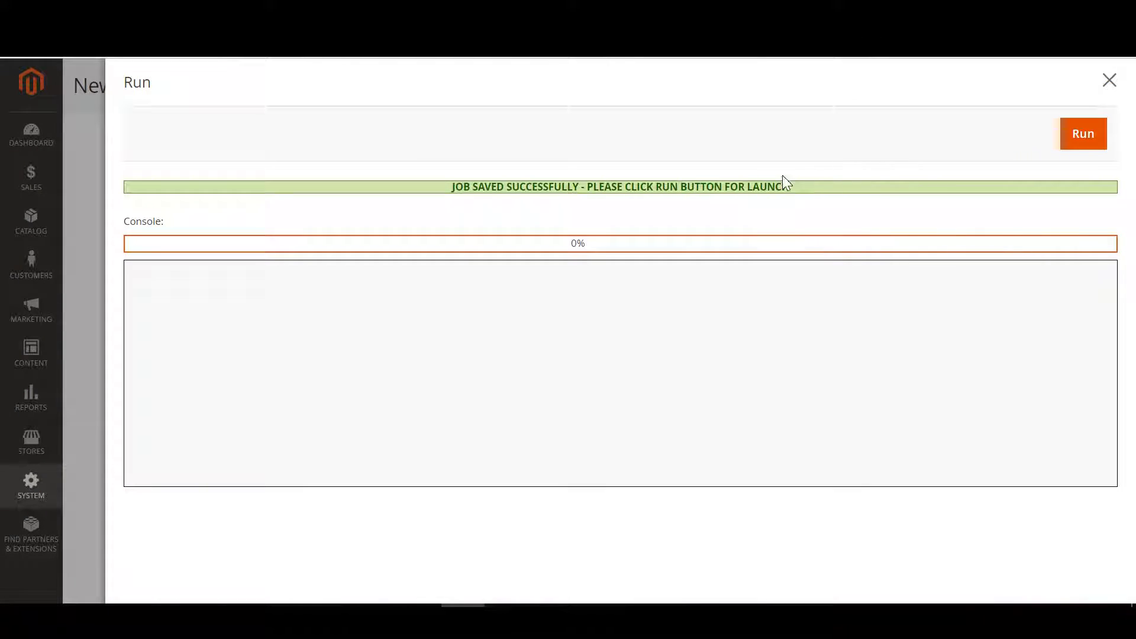
{"action": "left_click", "coordinate": [1099, 141]}
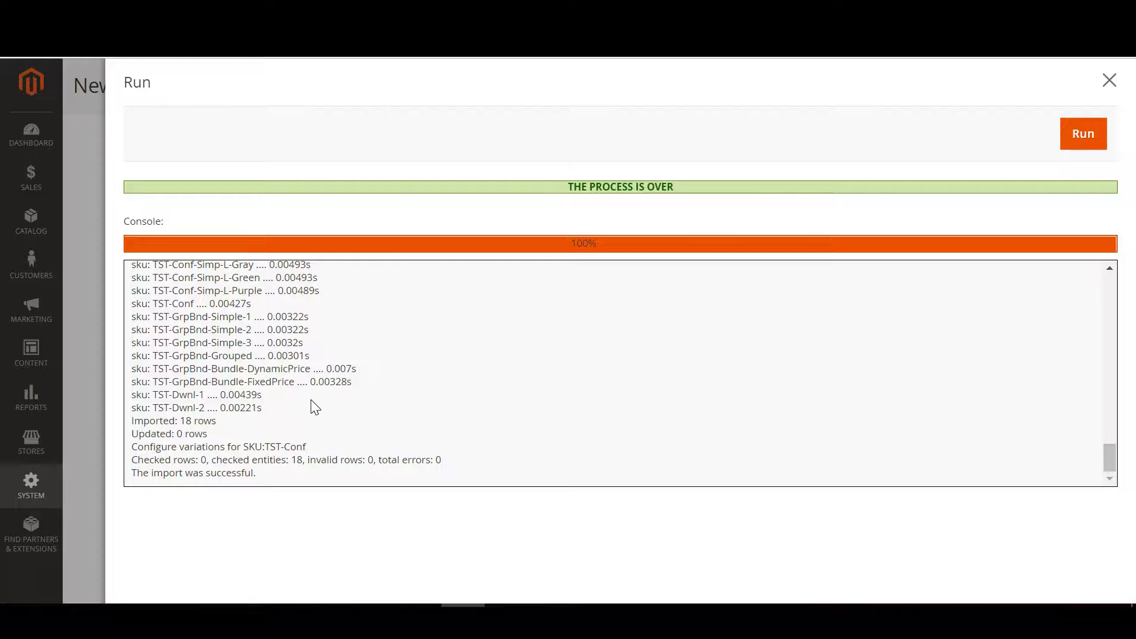
{"action": "left_click_drag", "start_coordinate": [286, 459], "coordinate": [150, 473]}
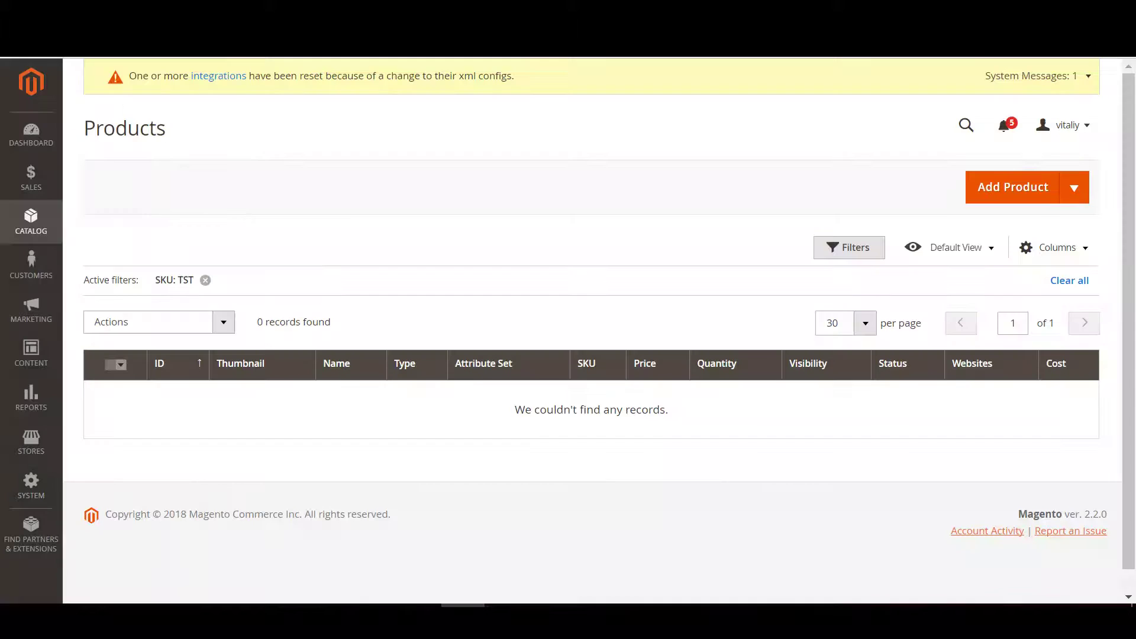
Step: Refresh the Products grid filtered by SKU TST and compare the imported products with the Google Sheet
{"action": "key", "text": "F5"}
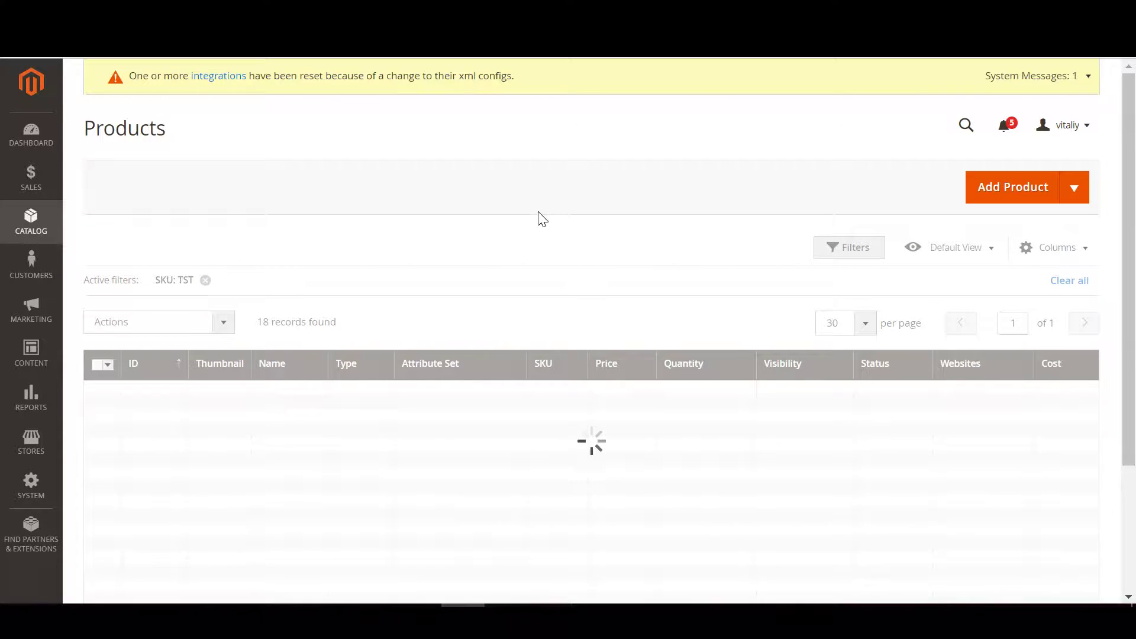
{"action": "scroll", "coordinate": [497, 207], "scroll_direction": "down", "scroll_amount": 3}
{"action": "scroll", "coordinate": [414, 219], "scroll_direction": "up", "scroll_amount": 3}
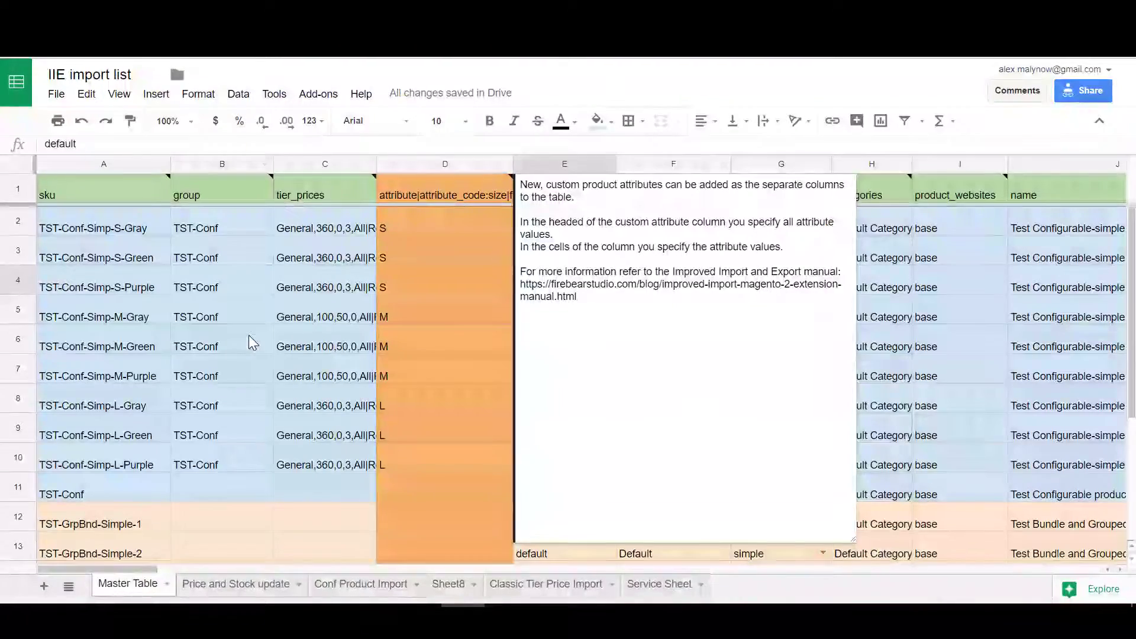
{"action": "scroll", "coordinate": [249, 335], "scroll_direction": "down", "scroll_amount": 3}
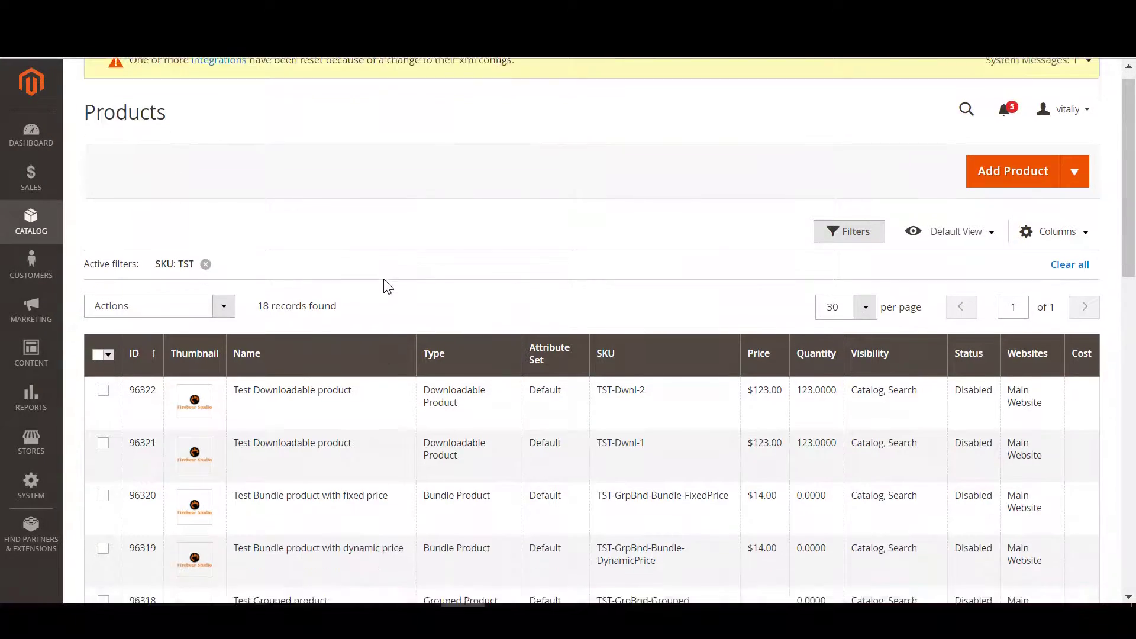
{"action": "scroll", "coordinate": [390, 283], "scroll_direction": "down", "scroll_amount": 3}
{"action": "scroll", "coordinate": [396, 280], "scroll_direction": "down", "scroll_amount": 5}
{"action": "scroll", "coordinate": [406, 308], "scroll_direction": "up", "scroll_amount": 1}
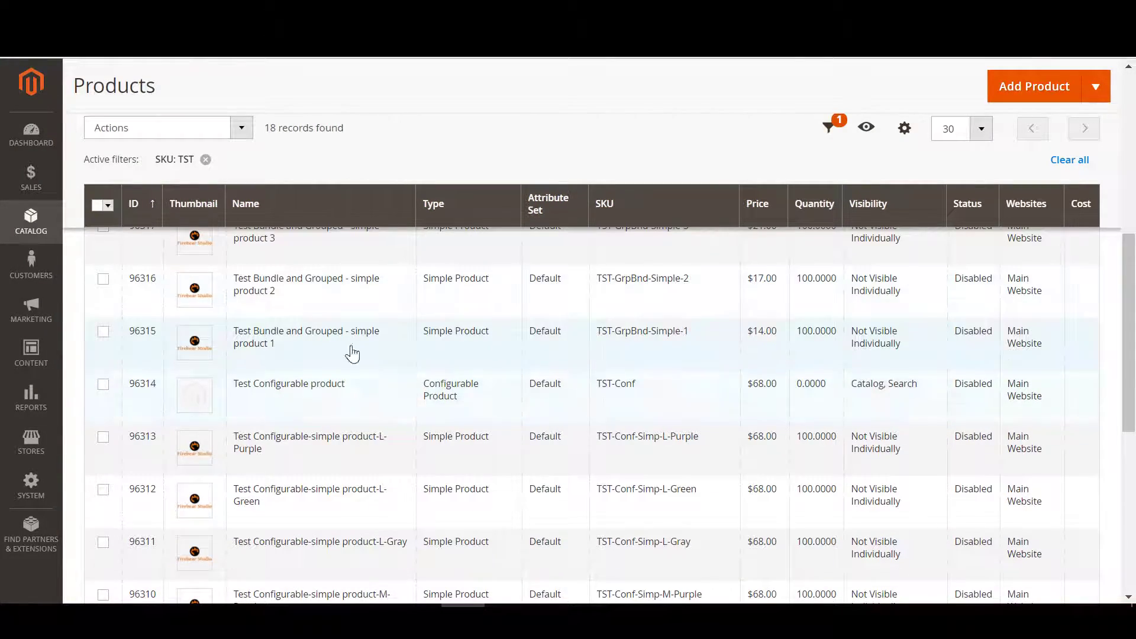
{"action": "scroll", "coordinate": [428, 308], "scroll_direction": "down", "scroll_amount": 1}
{"action": "scroll", "coordinate": [406, 373], "scroll_direction": "up", "scroll_amount": 1}
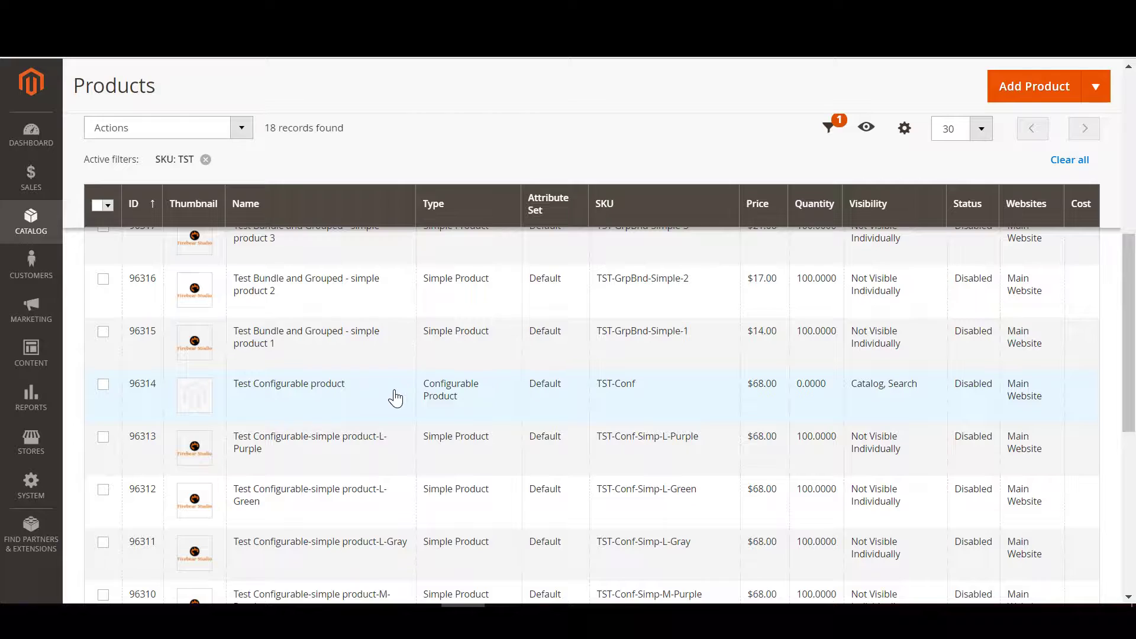
Step: Open the Test Configurable product with SKU TST-Conf and examine its current variations
{"action": "left_click", "coordinate": [391, 416]}
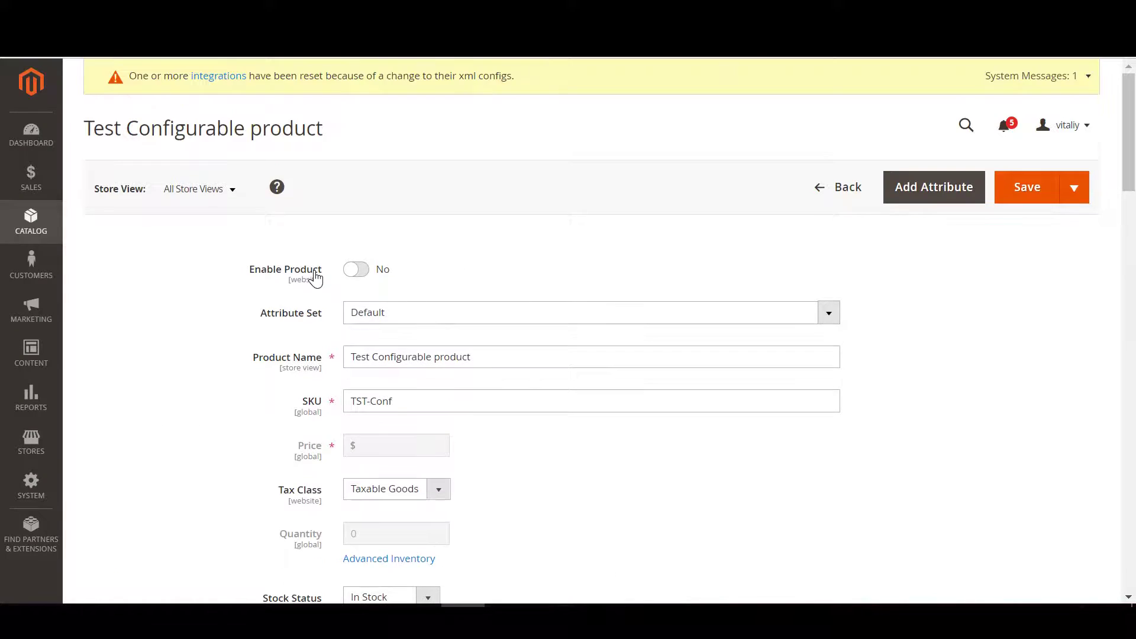
{"action": "scroll", "coordinate": [308, 271], "scroll_direction": "down", "scroll_amount": 6}
{"action": "scroll", "coordinate": [309, 271], "scroll_direction": "down", "scroll_amount": 8}
{"action": "scroll", "coordinate": [305, 263], "scroll_direction": "down", "scroll_amount": 8}
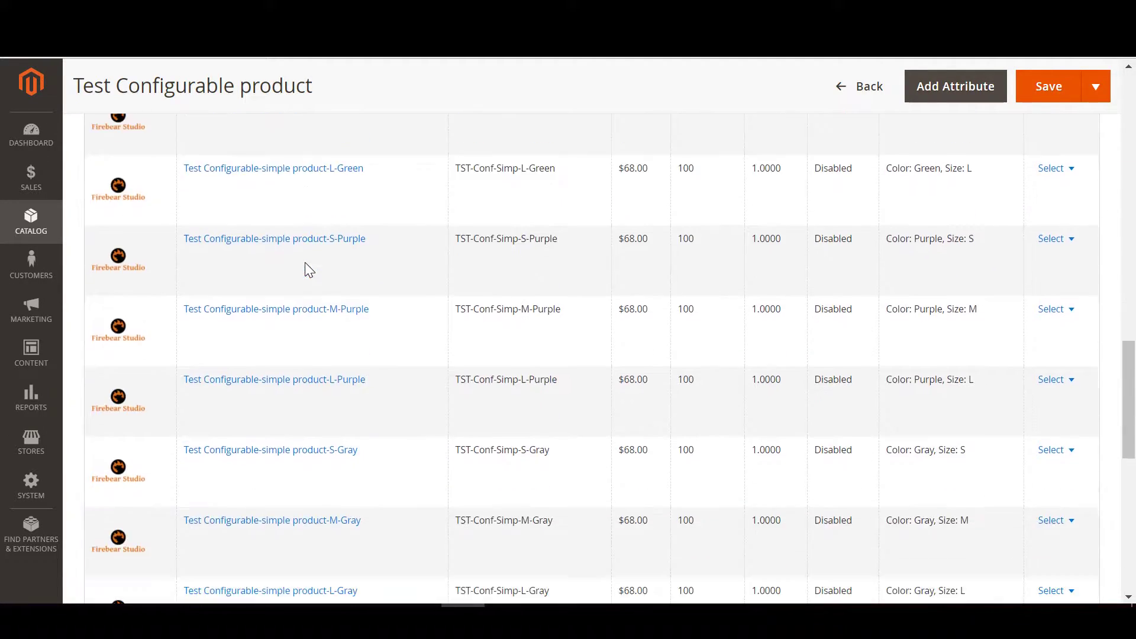
{"action": "scroll", "coordinate": [304, 266], "scroll_direction": "up", "scroll_amount": 7}
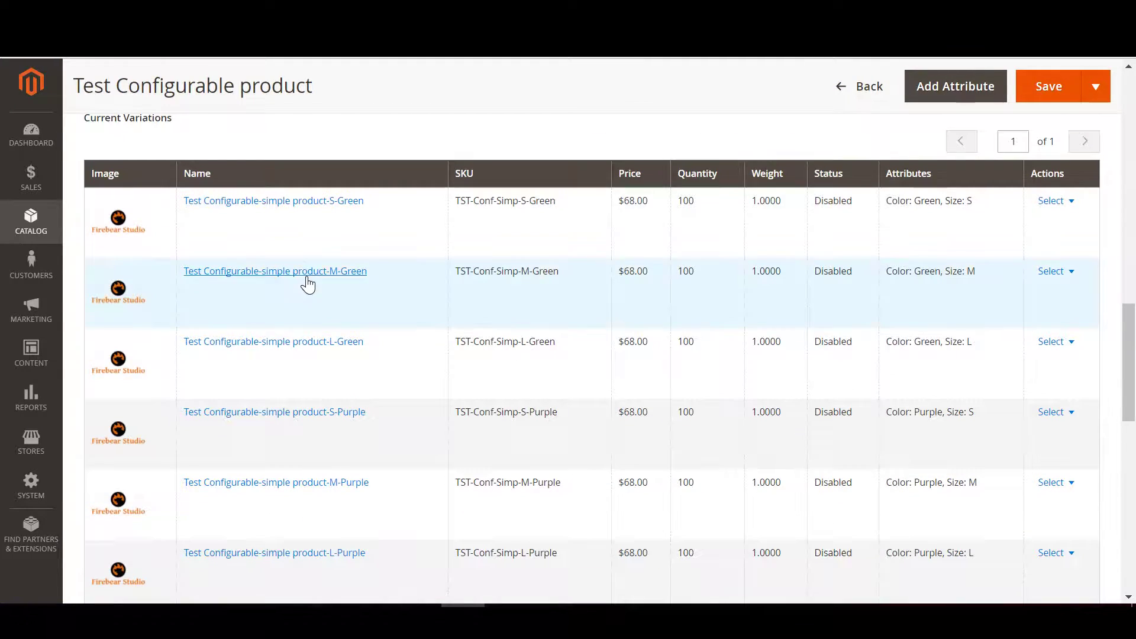
Step: Open the Test Configurable-simple product-S-Green variation and examine its special price and customer group prices under Advanced Pricing
{"action": "left_click", "coordinate": [304, 201]}
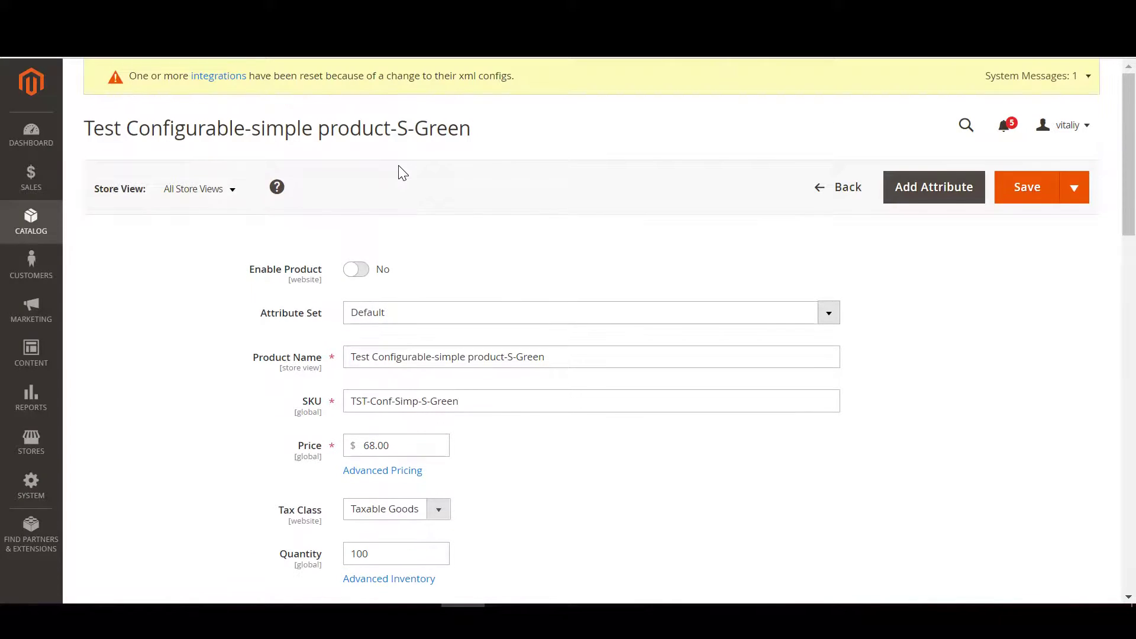
{"action": "scroll", "coordinate": [387, 296], "scroll_direction": "down", "scroll_amount": 2}
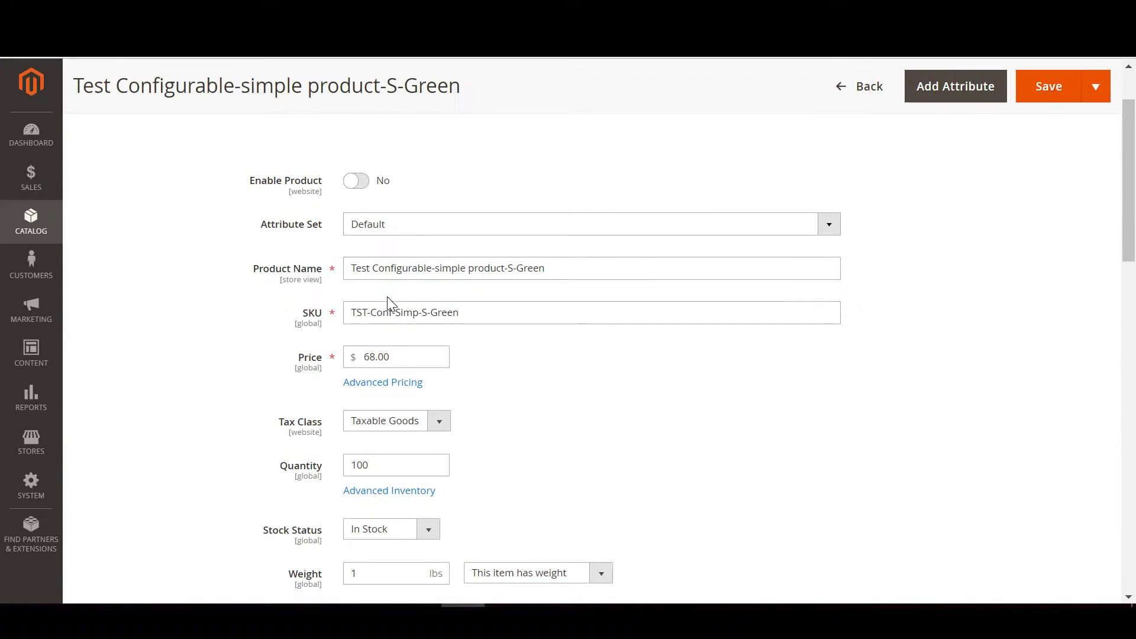
{"action": "left_click", "coordinate": [387, 383]}
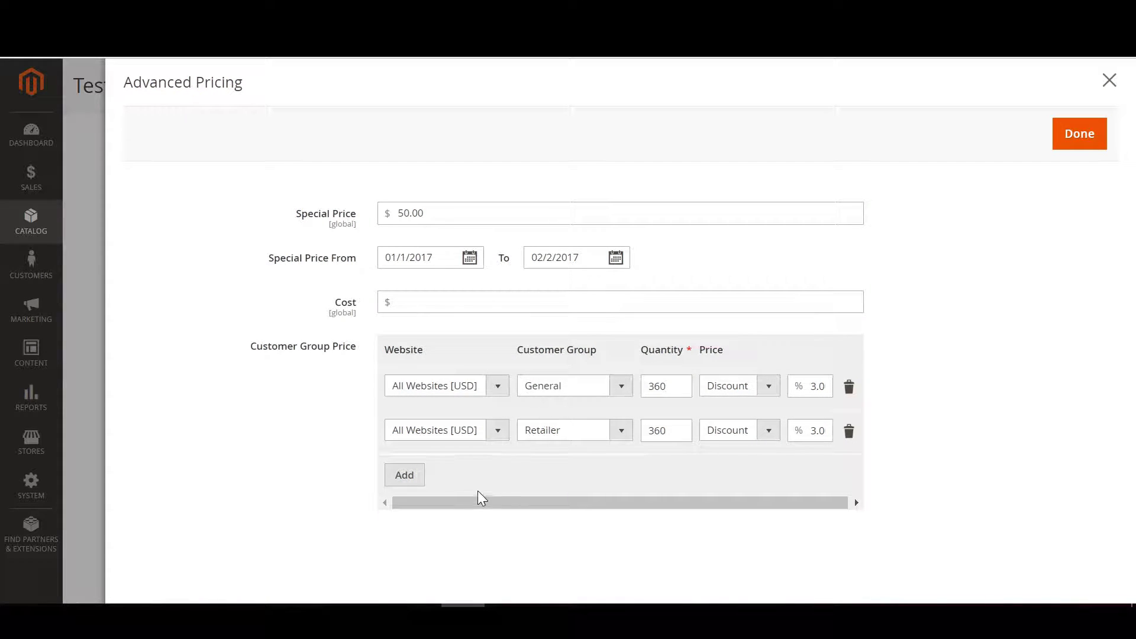
{"action": "left_click_drag", "start_coordinate": [479, 497], "coordinate": [477, 500]}
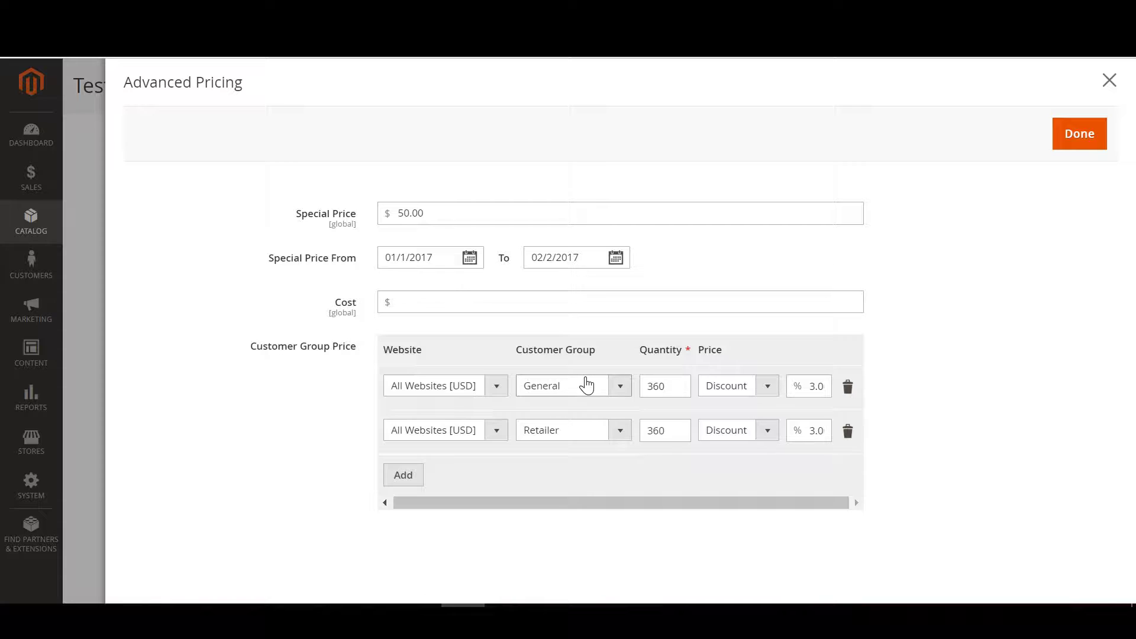
{"action": "left_click", "coordinate": [1117, 83]}
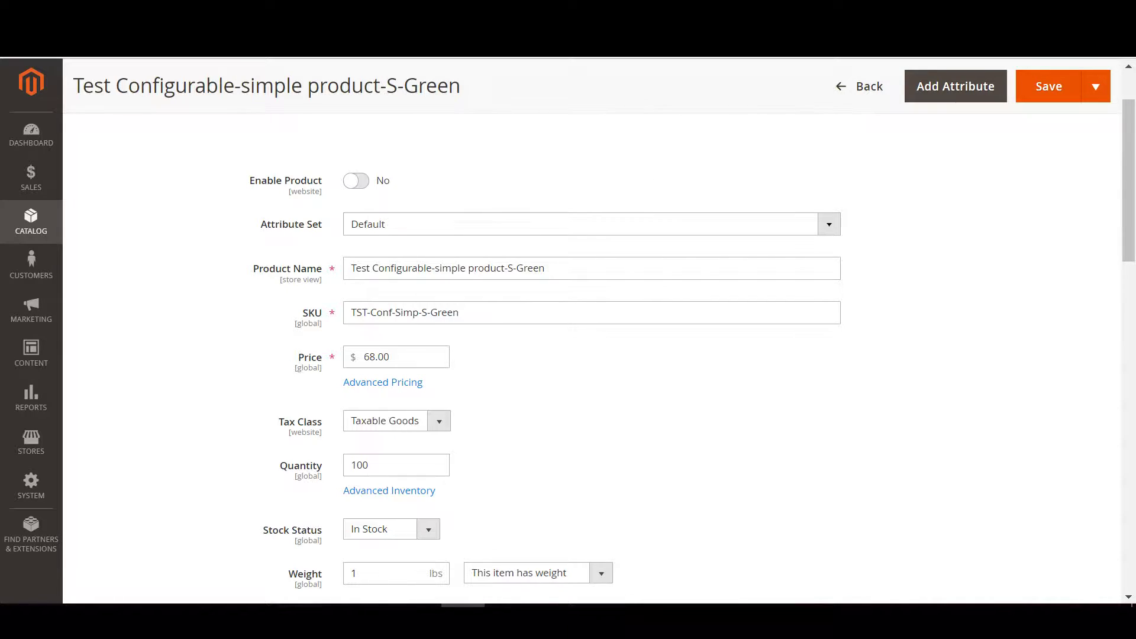
Step: Switch to the IIE import list spreadsheet and examine the tier_prices column header and its note
{"action": "left_click", "coordinate": [589, 35]}
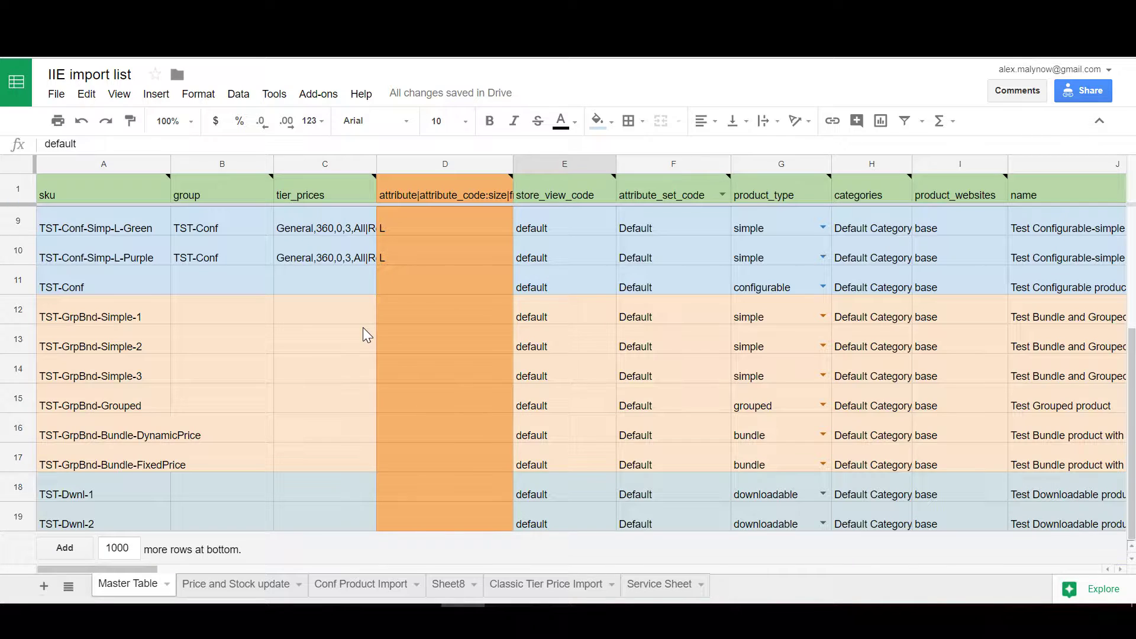
{"action": "left_click", "coordinate": [331, 184]}
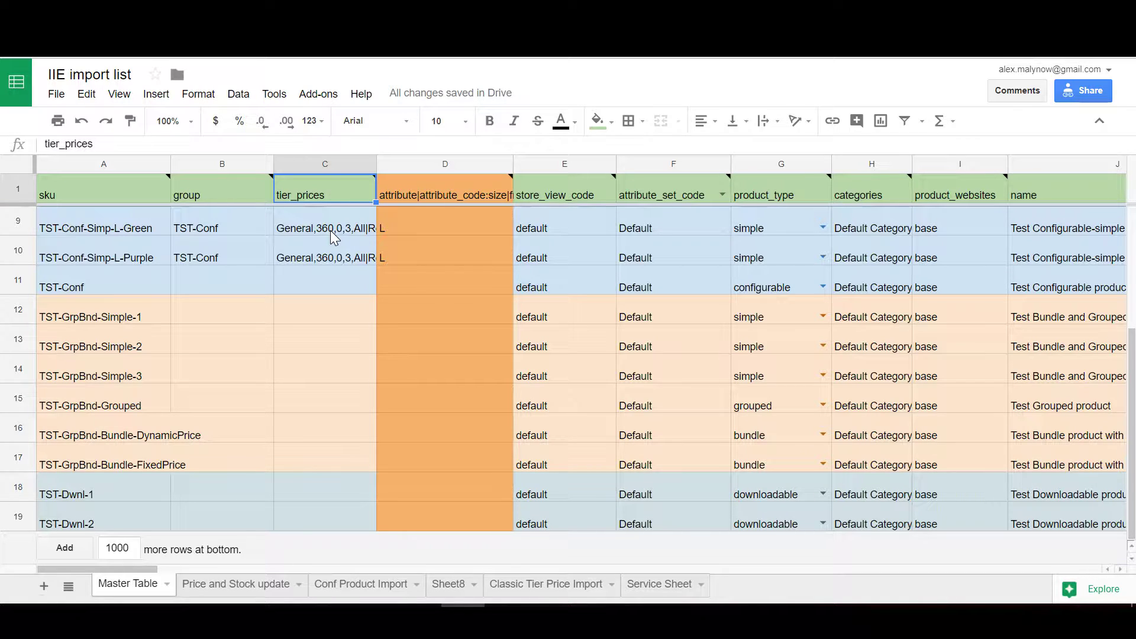
{"action": "mouse_move", "coordinate": [311, 198]}
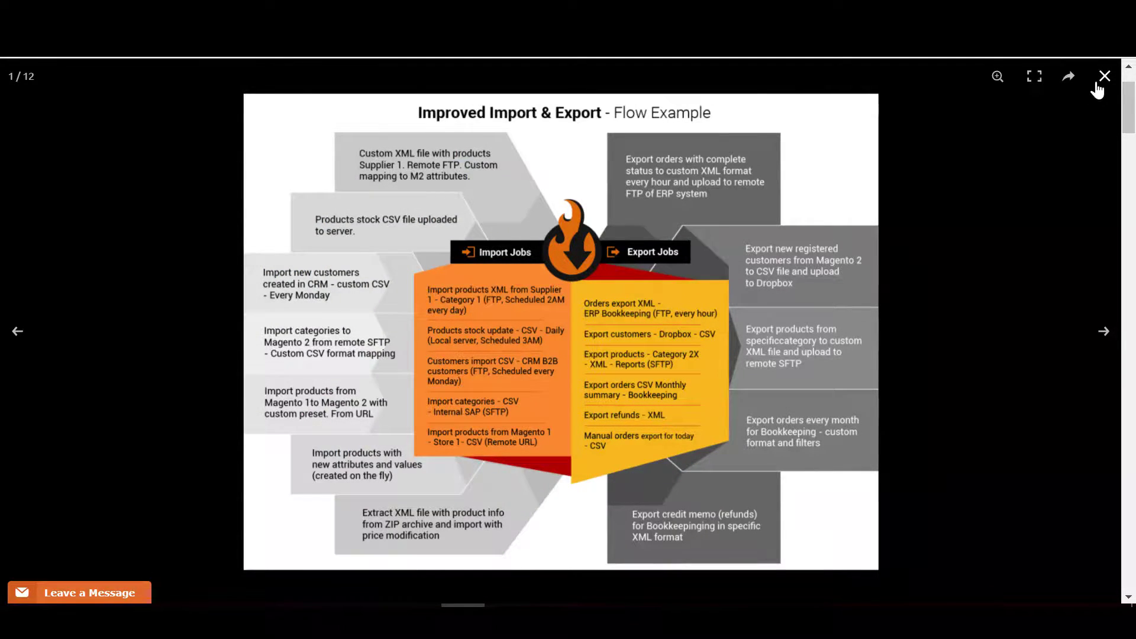
Step: Close the Improved Import & Export flow example image and browse the articles on Firebear Studio's E-Commerce & Magento Blog
{"action": "left_click", "coordinate": [1098, 85]}
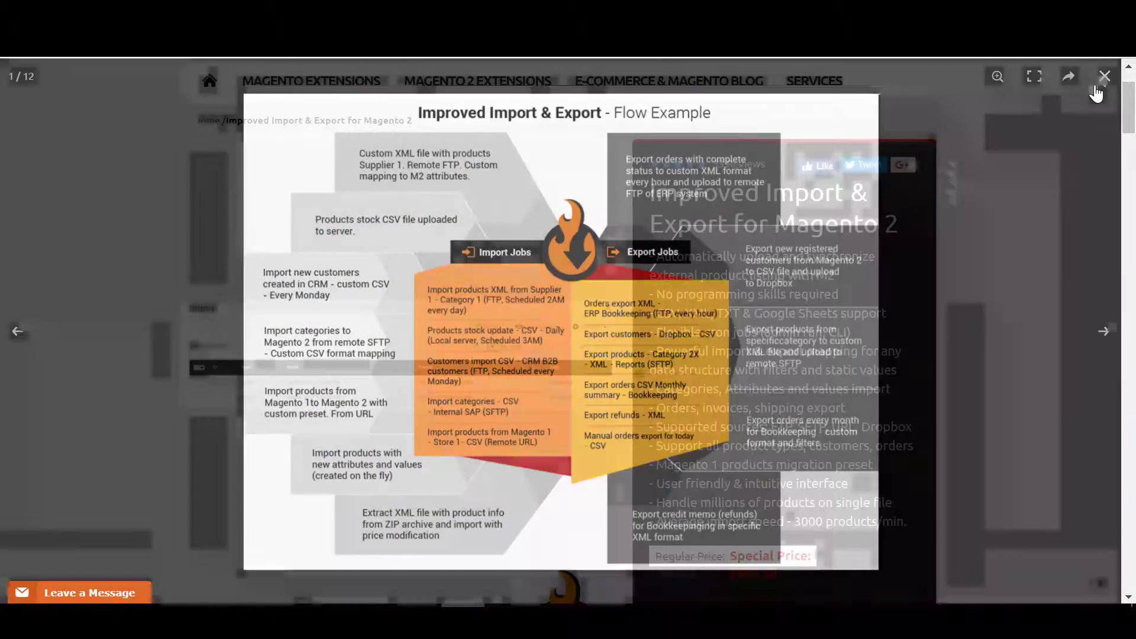
{"action": "scroll", "coordinate": [933, 187], "scroll_direction": "up", "scroll_amount": 3}
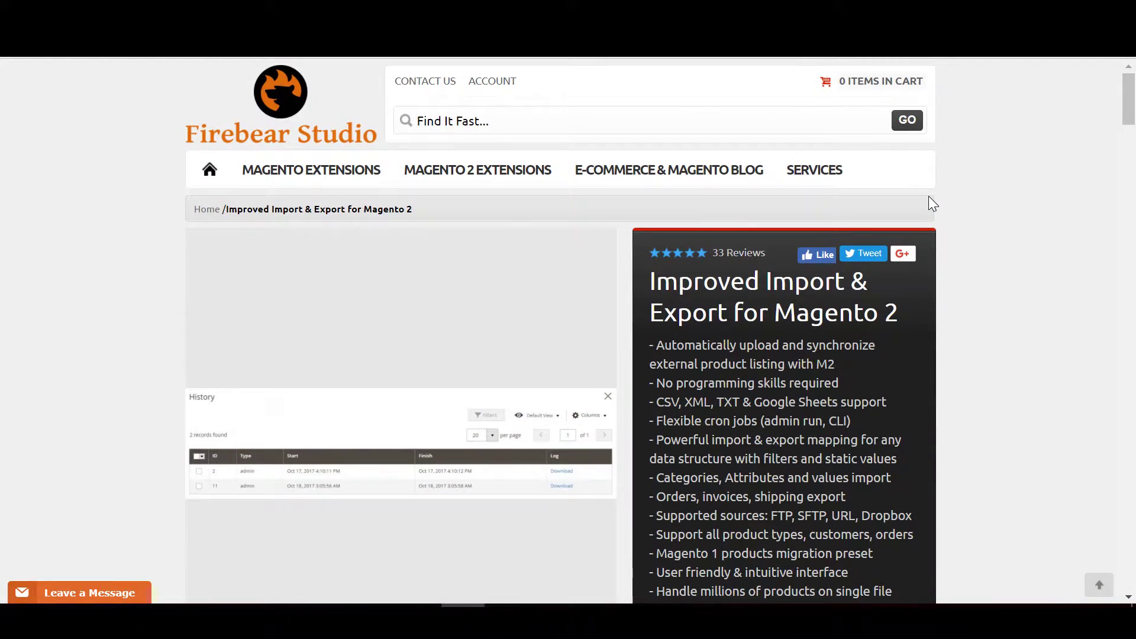
{"action": "left_click", "coordinate": [728, 173]}
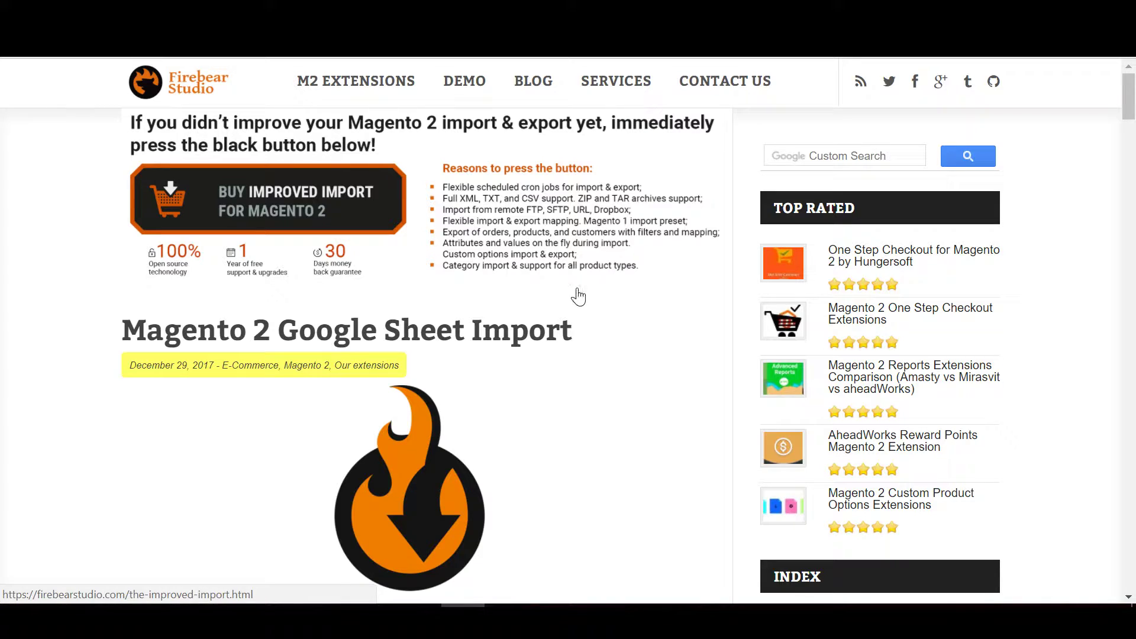
{"action": "scroll", "coordinate": [686, 287], "scroll_direction": "down", "scroll_amount": 2}
{"action": "scroll", "coordinate": [686, 286], "scroll_direction": "down", "scroll_amount": 8}
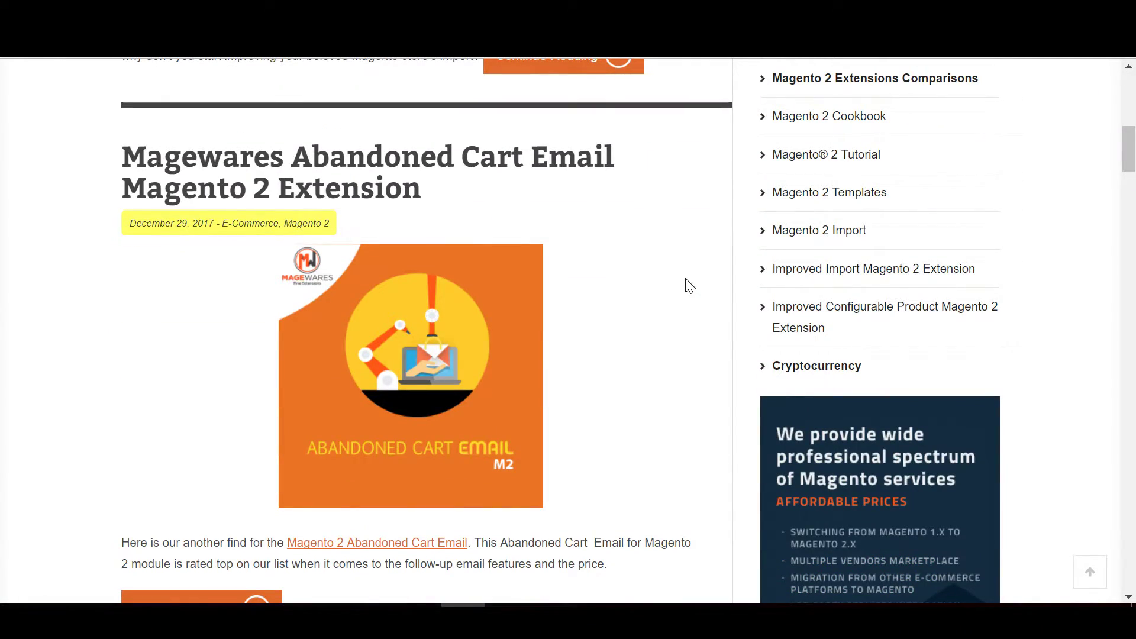
{"action": "scroll", "coordinate": [689, 286], "scroll_direction": "down", "scroll_amount": 3}
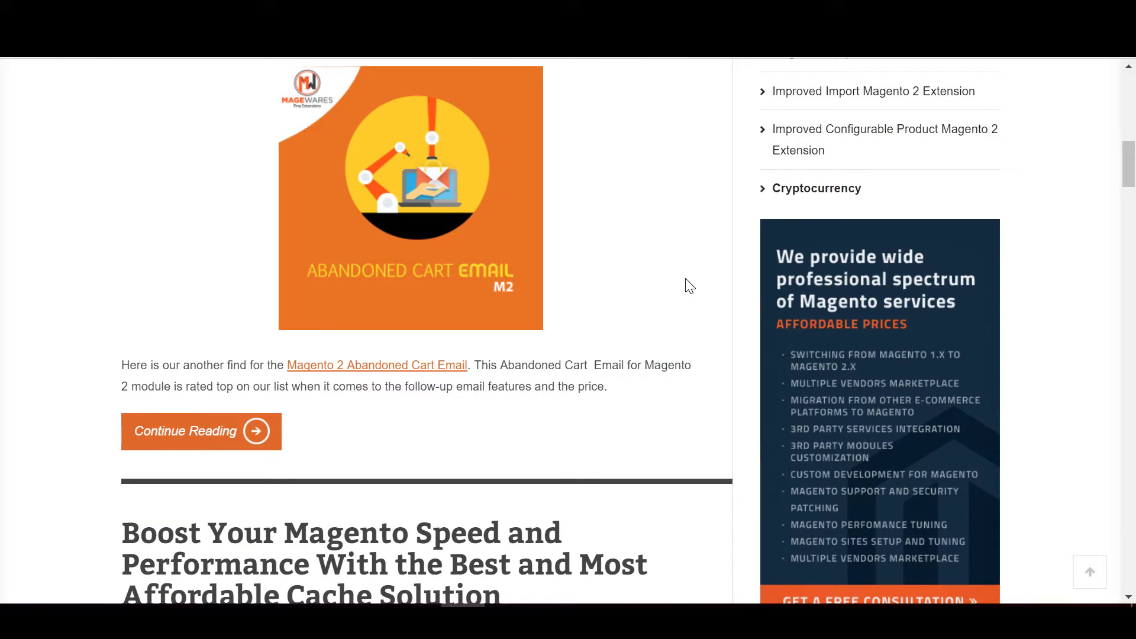
{"action": "scroll", "coordinate": [690, 287], "scroll_direction": "down", "scroll_amount": 7}
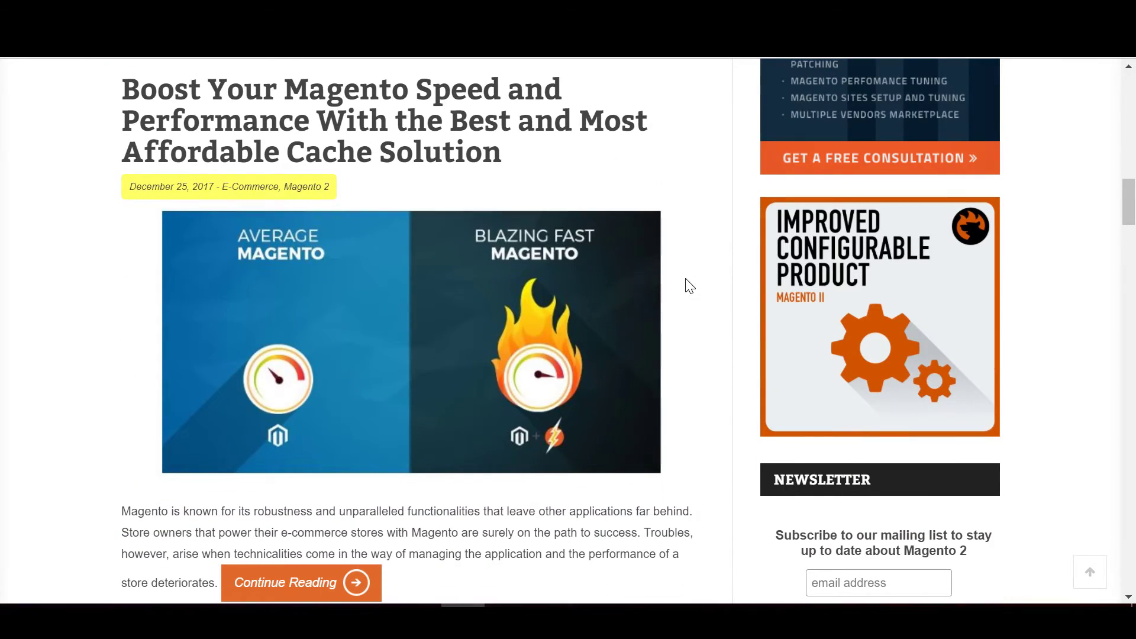